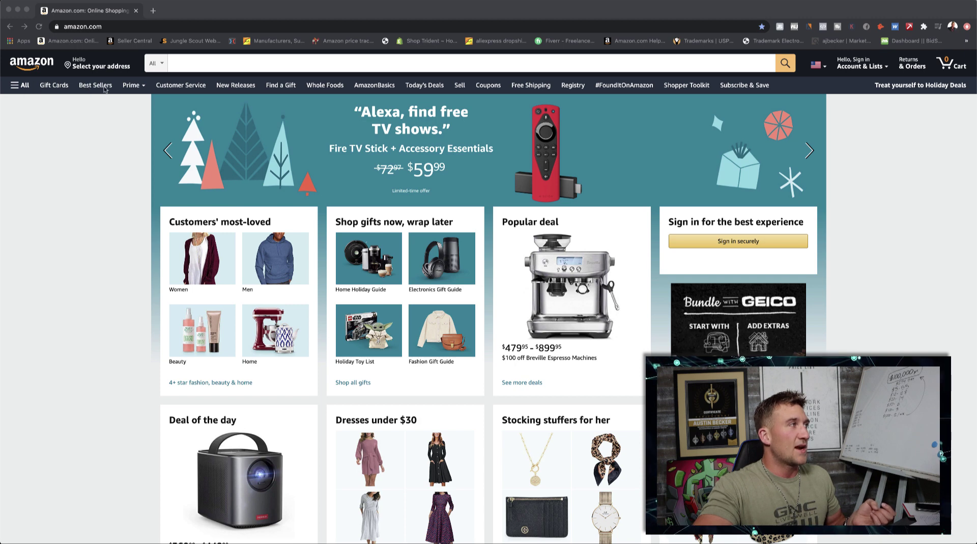
# - Open Amazon's New Releases and narrow them to the Home & Kitchen department
pyautogui.click(237, 87)
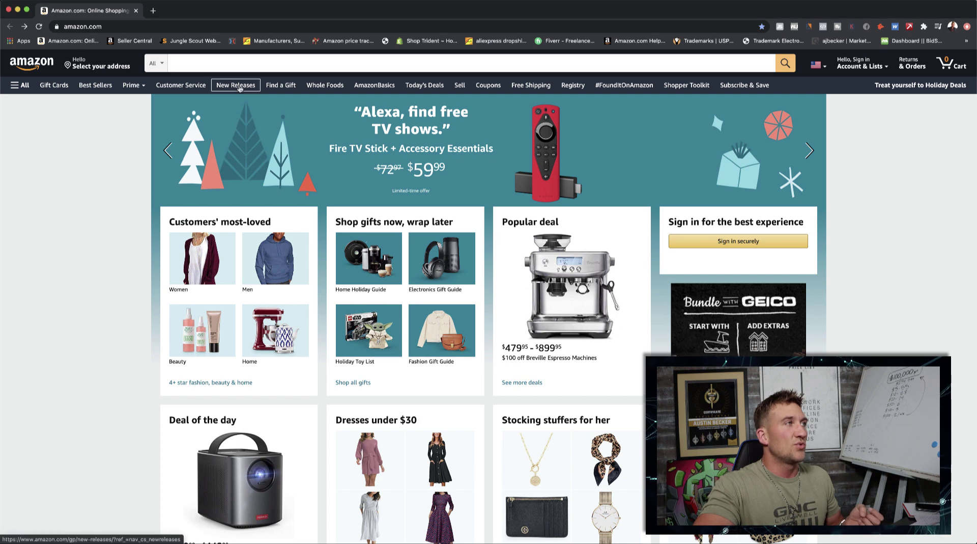
pyautogui.click(239, 87)
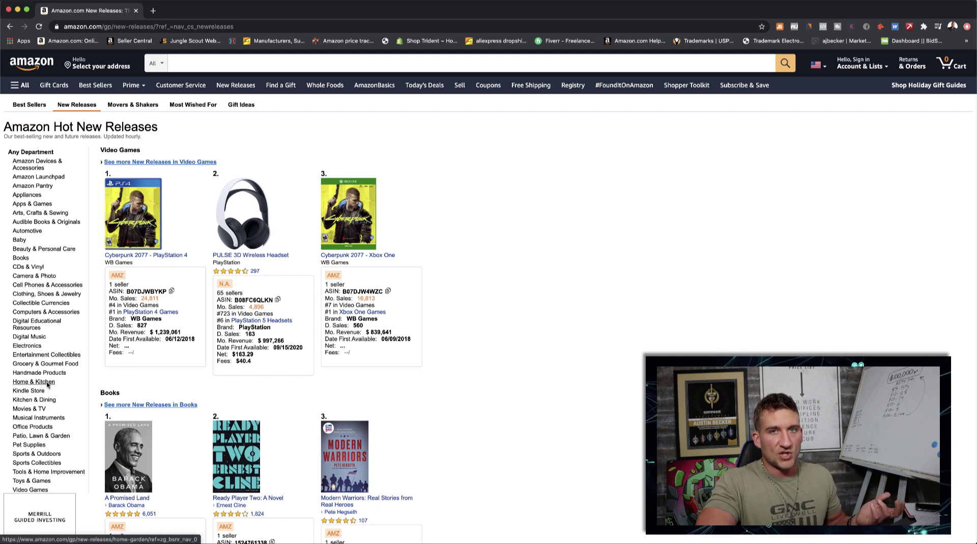
pyautogui.click(46, 382)
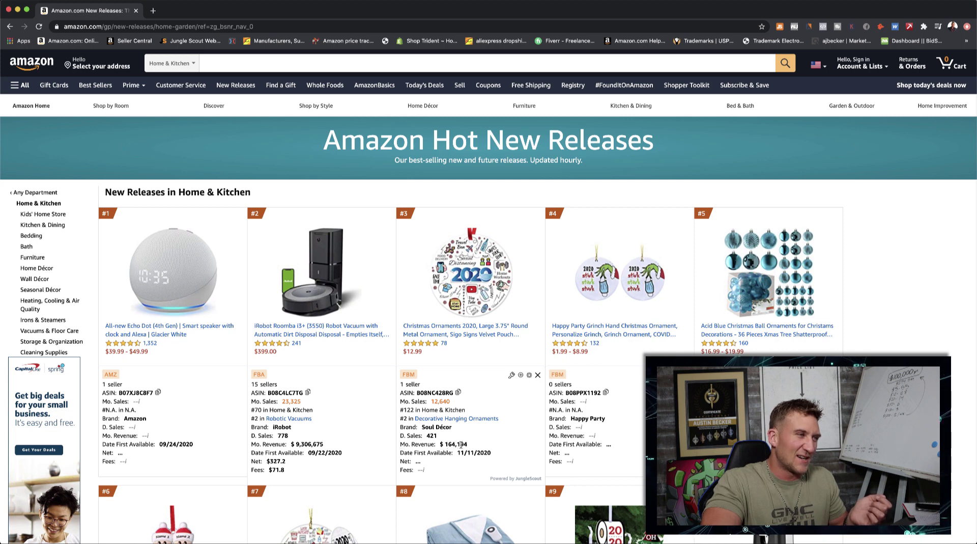
# - Examine the monthly revenue and sales data of the #3 Christmas ornament among the Home & Kitchen new releases
pyautogui.moveTo(470, 446); pyautogui.dragTo(454, 444)
pyautogui.click(488, 446)
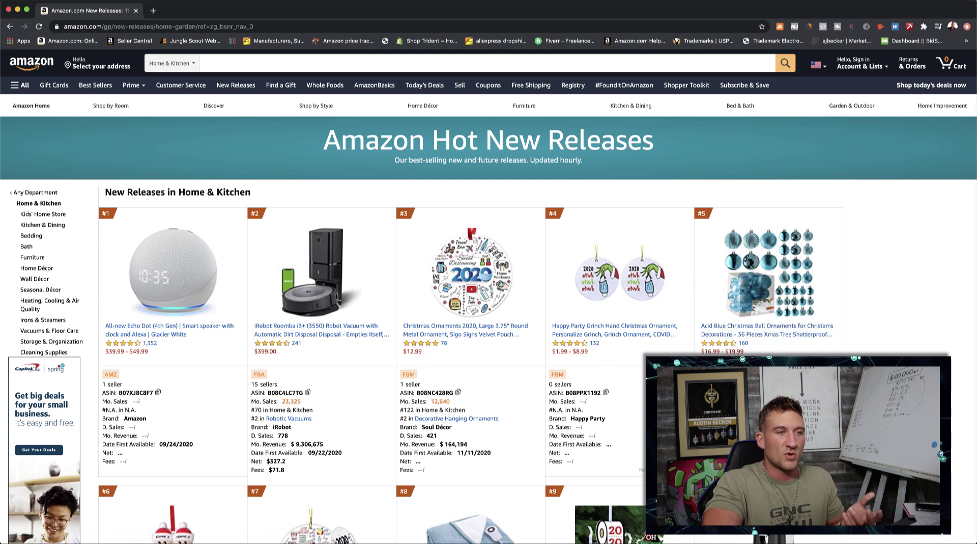
pyautogui.scroll(-5, 579, 345)
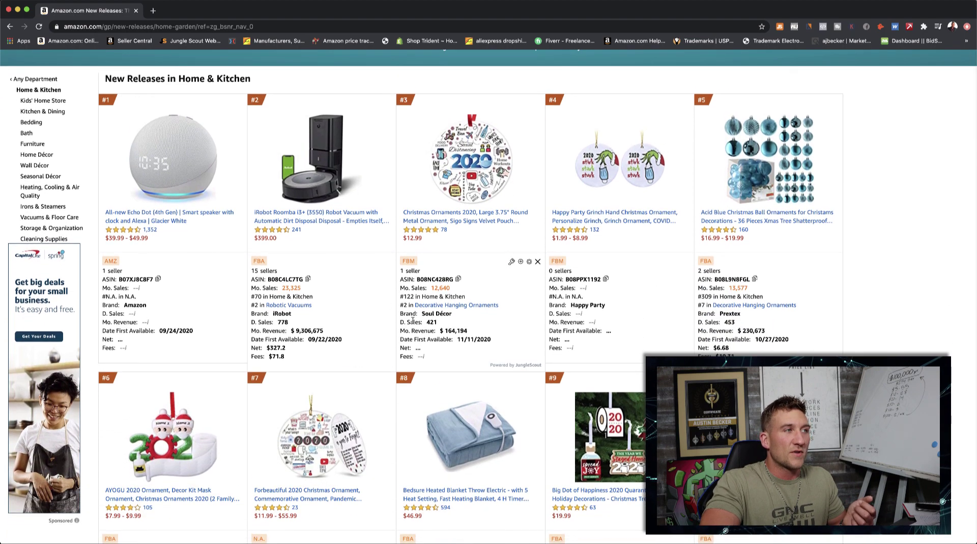
pyautogui.scroll(2, 474, 306)
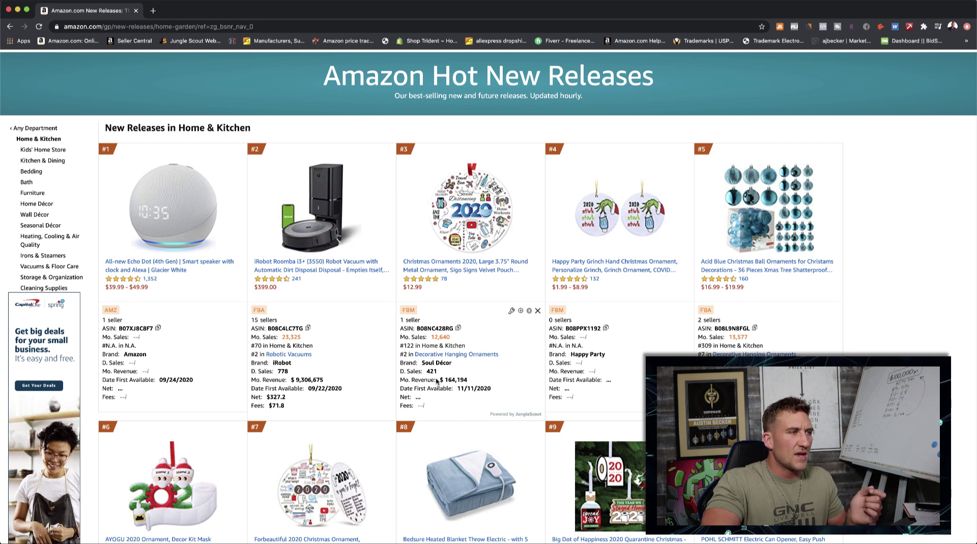
# - Check the Jungle Scout overview of the Home & Kitchen new releases and close it
pyautogui.click(781, 27)
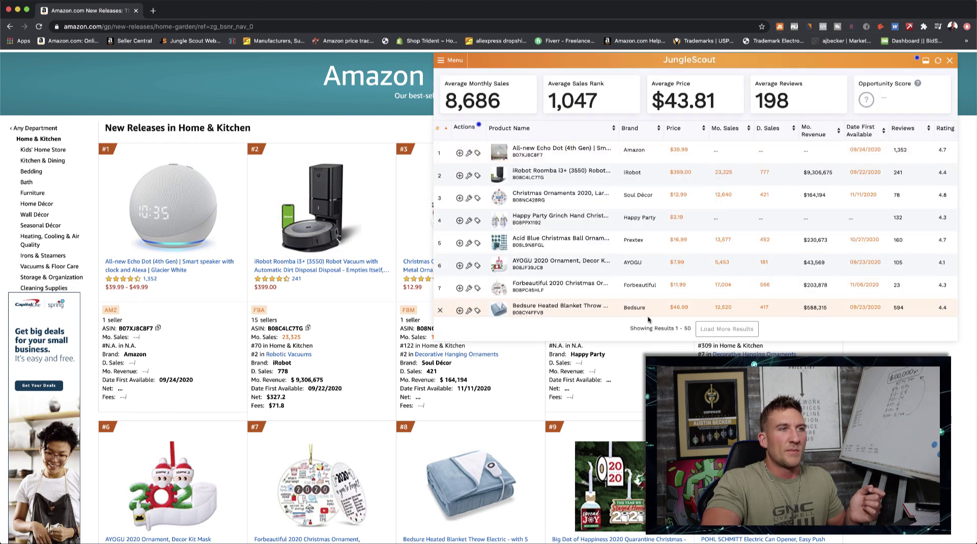
pyautogui.click(950, 60)
pyautogui.scroll(-6, 691, 314)
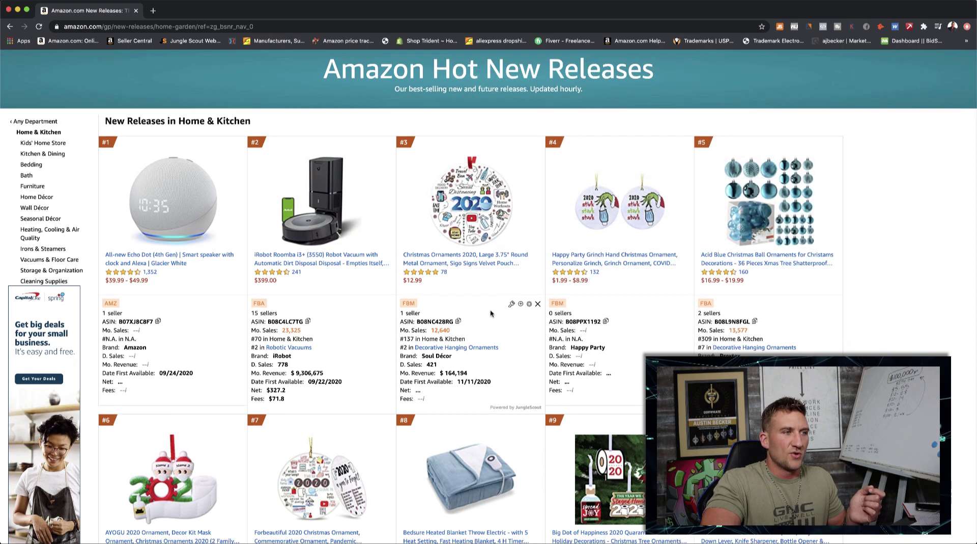
# - Review the sales, revenue, review counts and first-available dates of the new releases ranked 6 to 15
pyautogui.scroll(-2, 495, 311)
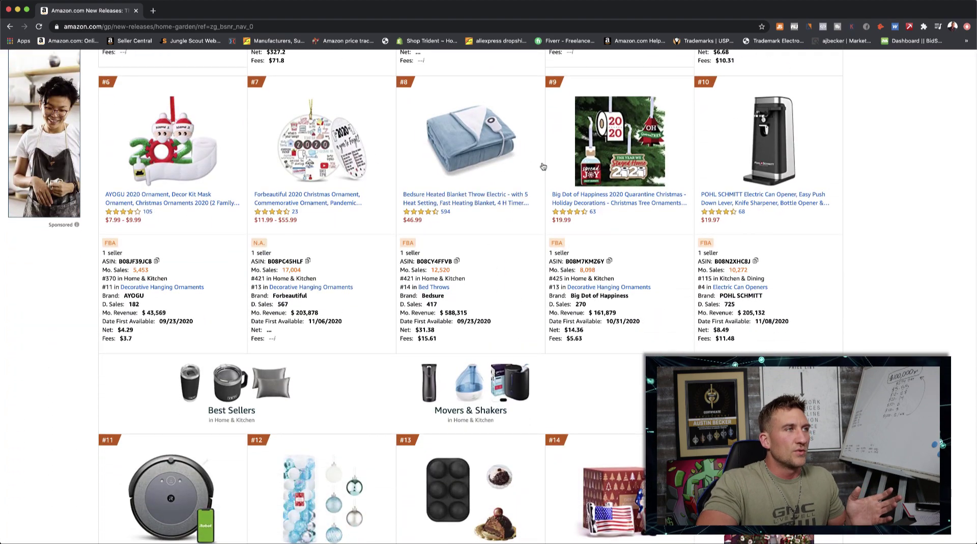
pyautogui.scroll(2, 557, 224)
pyautogui.scroll(1, 561, 230)
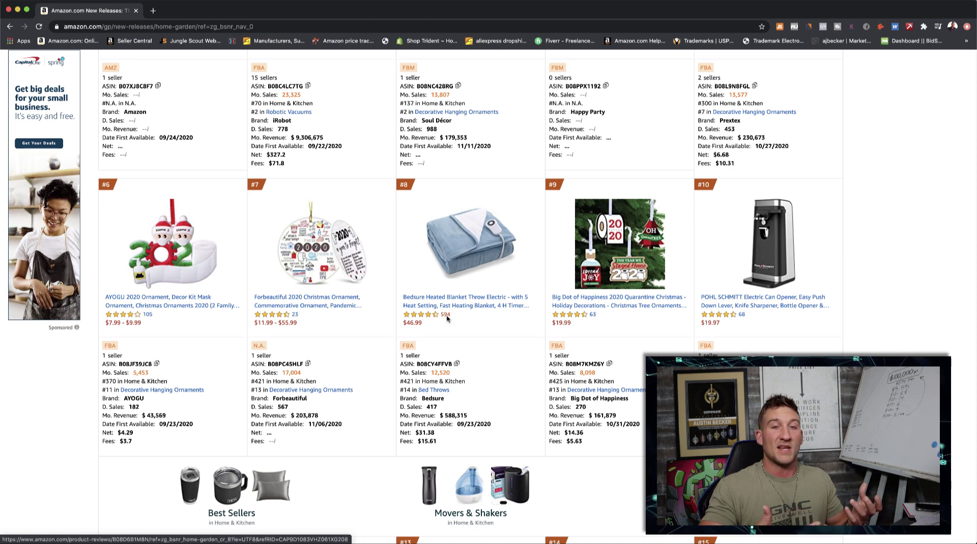
pyautogui.scroll(-3, 447, 316)
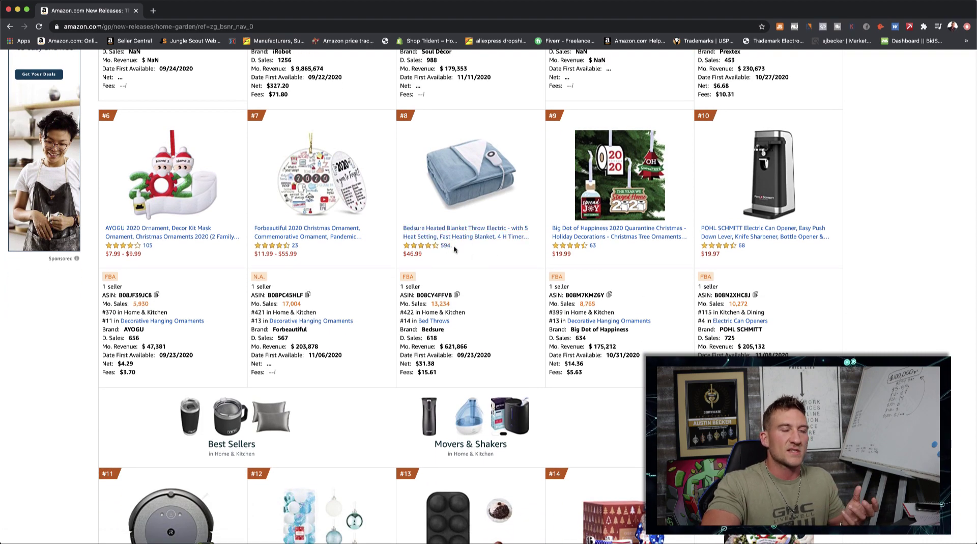
pyautogui.scroll(-7, 456, 249)
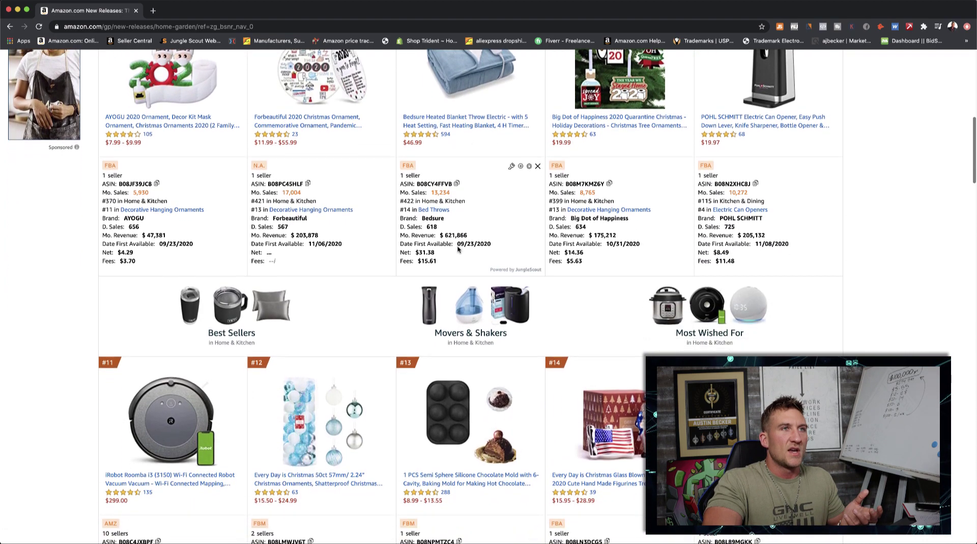
pyautogui.scroll(-5, 458, 248)
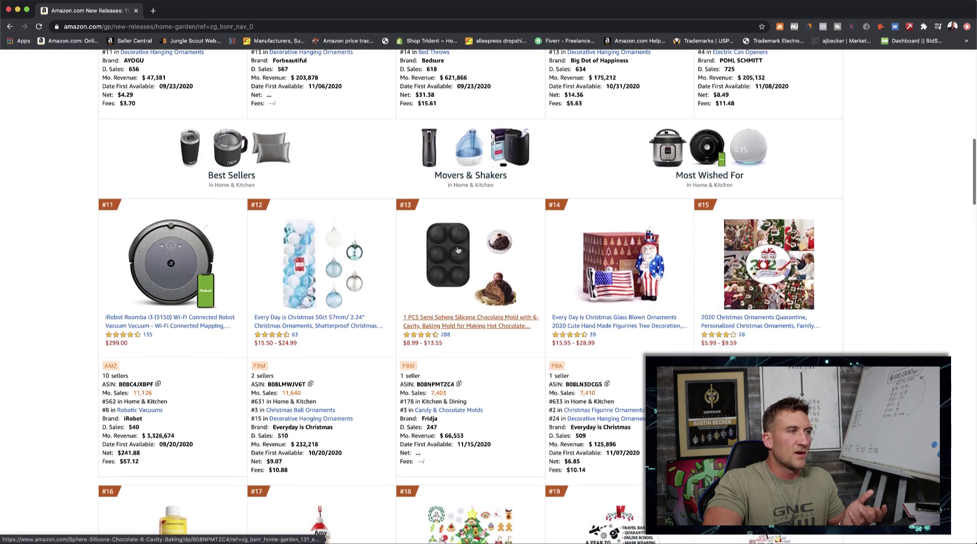
pyautogui.scroll(-2, 458, 250)
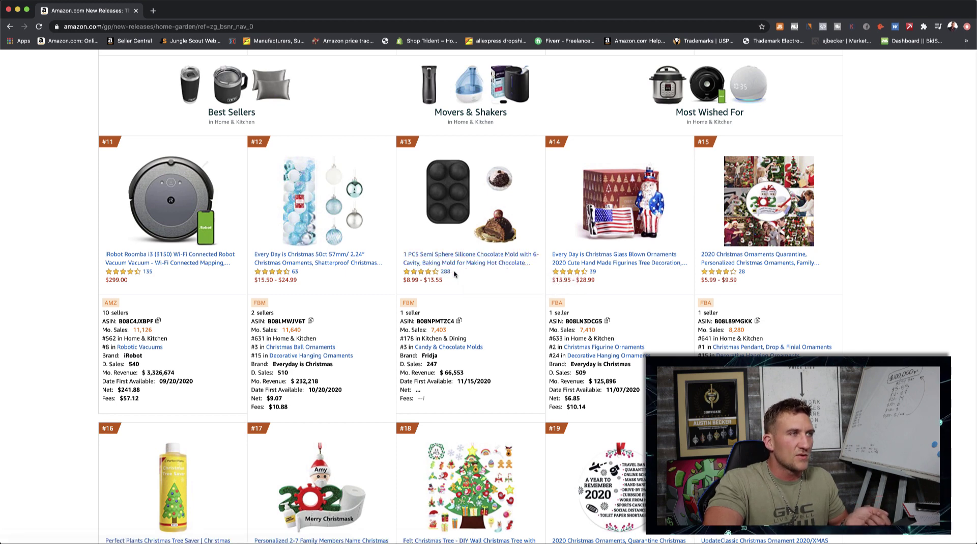
pyautogui.scroll(-2, 479, 284)
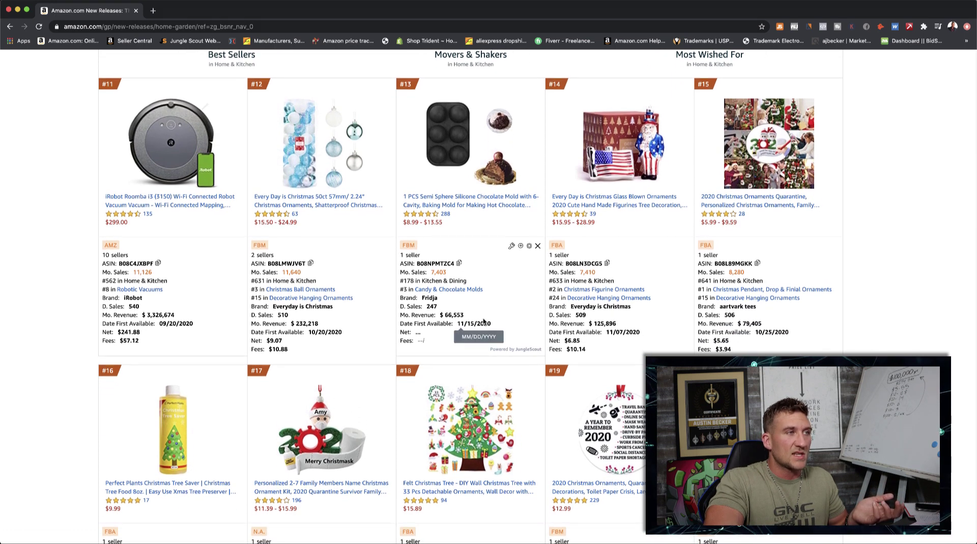
# - Examine the new releases ranked 16 to 35, comparing sales and reviews of the silicone chocolate molds
pyautogui.scroll(-5, 458, 320)
pyautogui.scroll(-3, 484, 322)
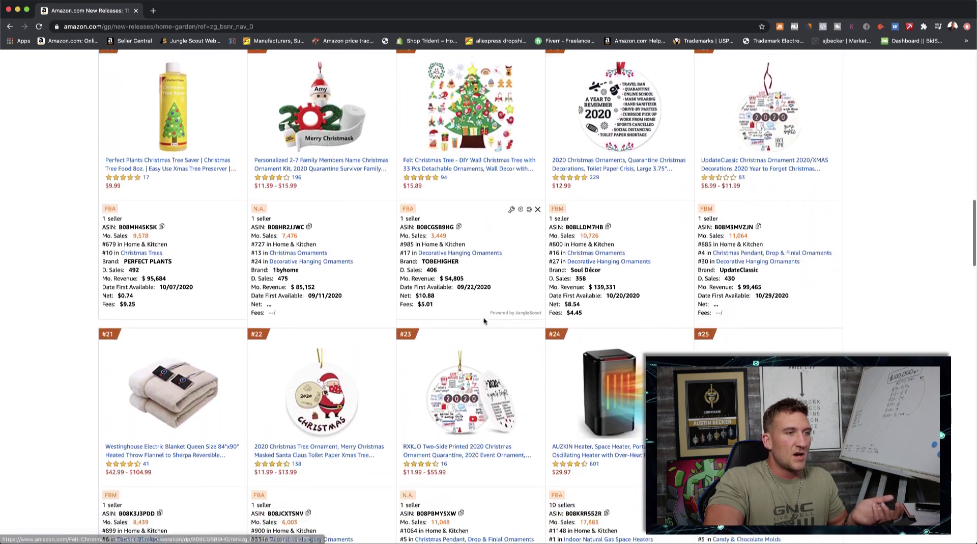
pyautogui.scroll(-4, 478, 319)
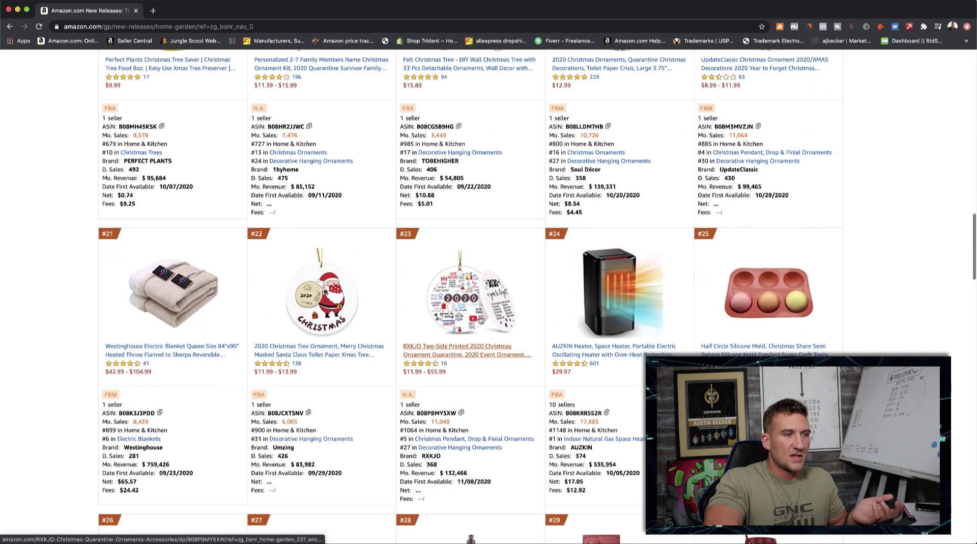
pyautogui.scroll(-2, 483, 319)
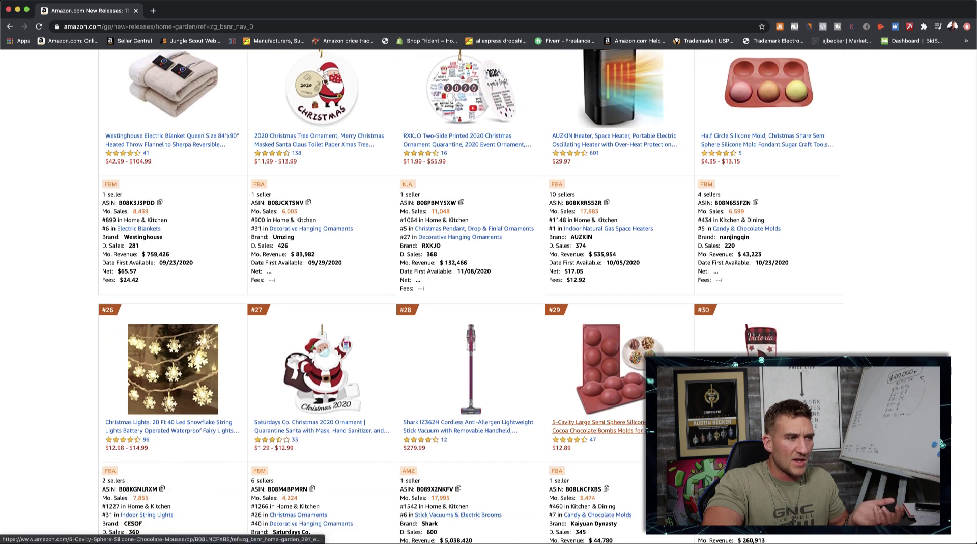
pyautogui.scroll(-2, 629, 415)
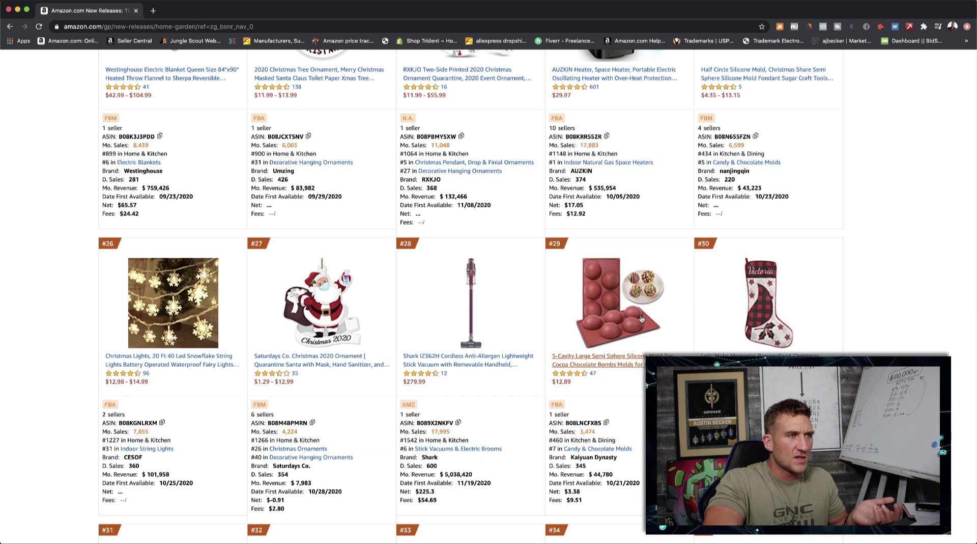
pyautogui.scroll(-3, 558, 251)
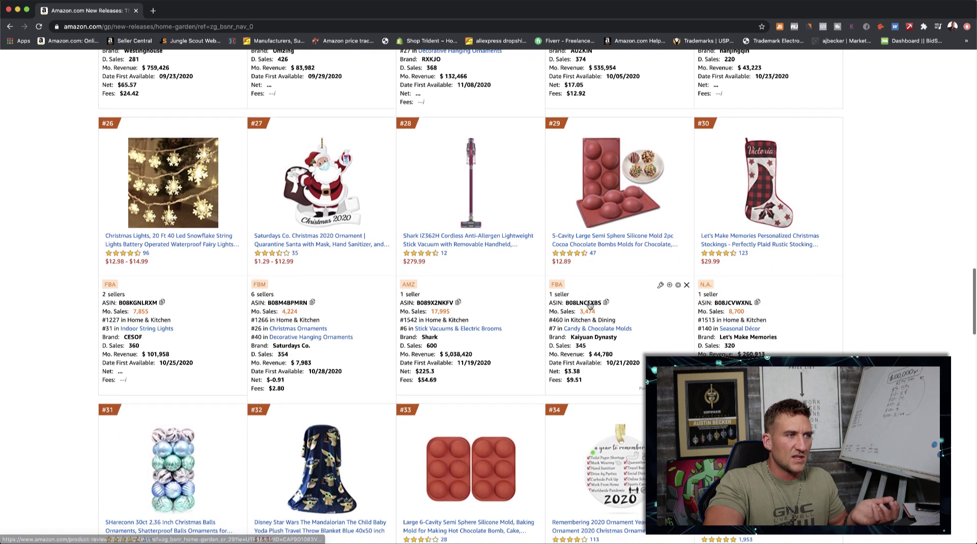
pyautogui.scroll(-1, 497, 446)
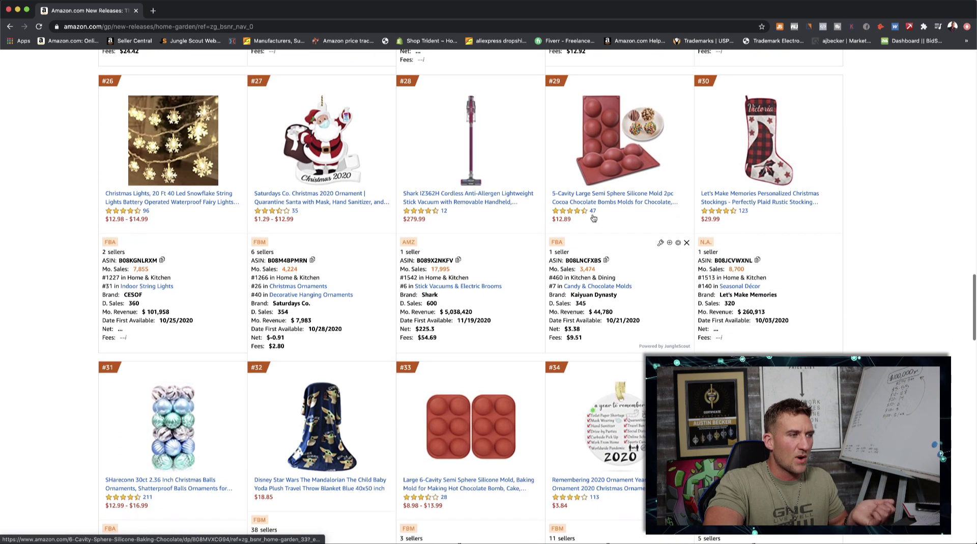
pyautogui.scroll(-2, 577, 305)
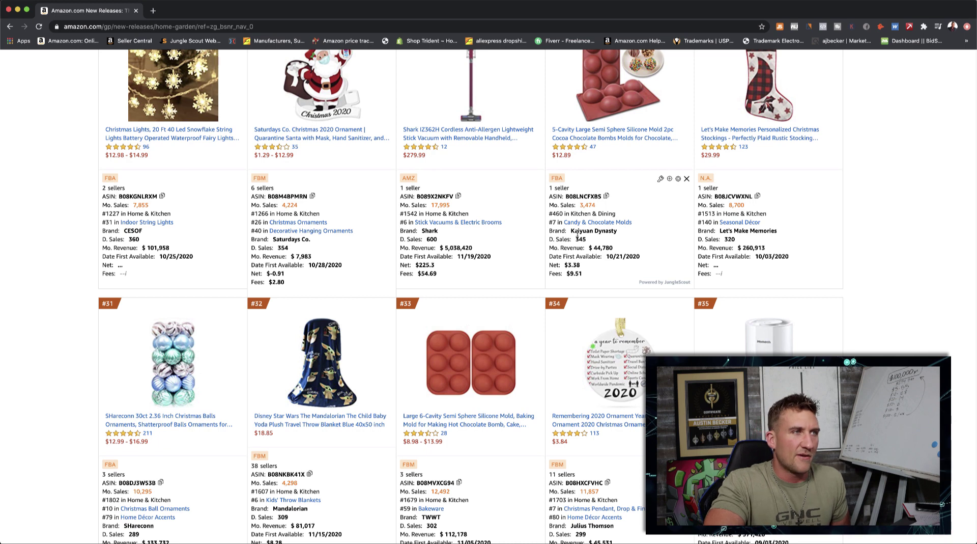
pyautogui.scroll(1, 614, 122)
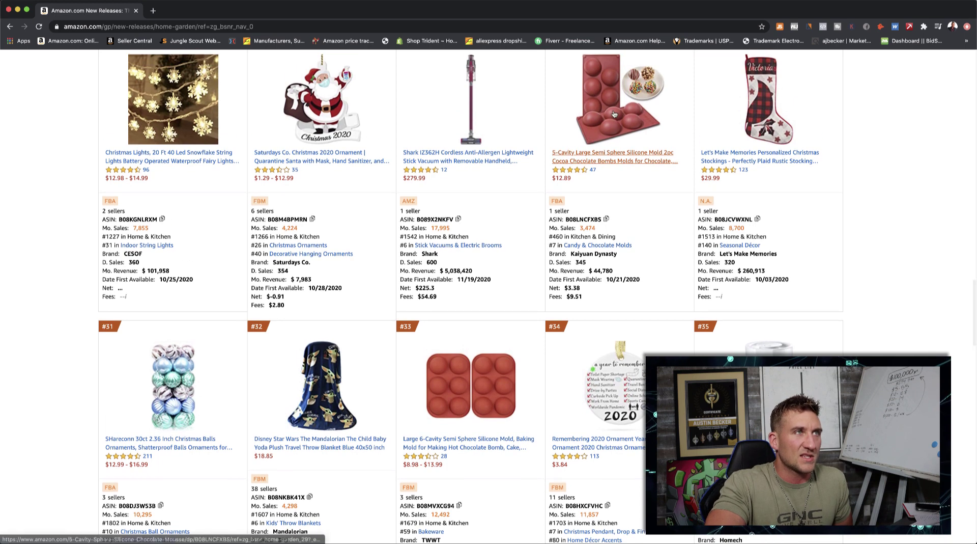
pyautogui.scroll(-1, 615, 132)
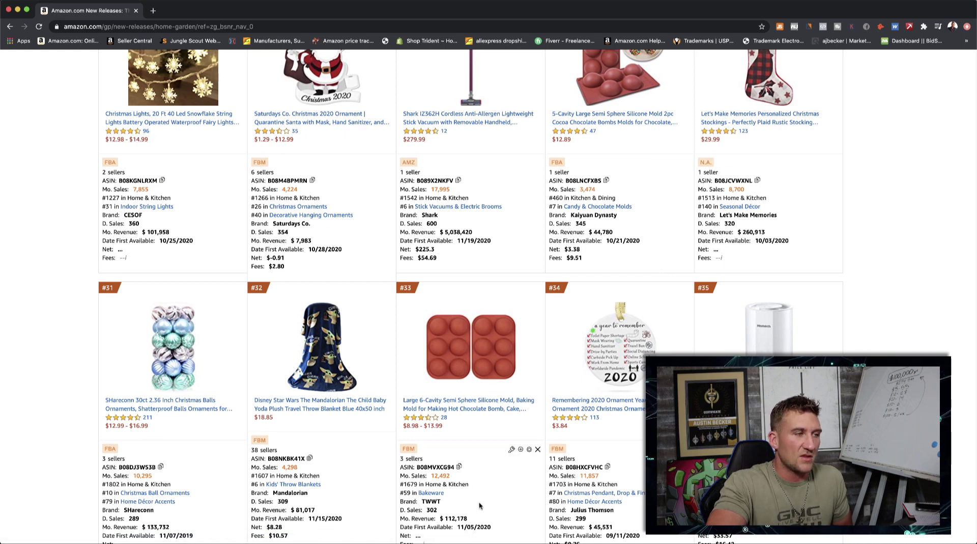
pyautogui.scroll(-2, 473, 438)
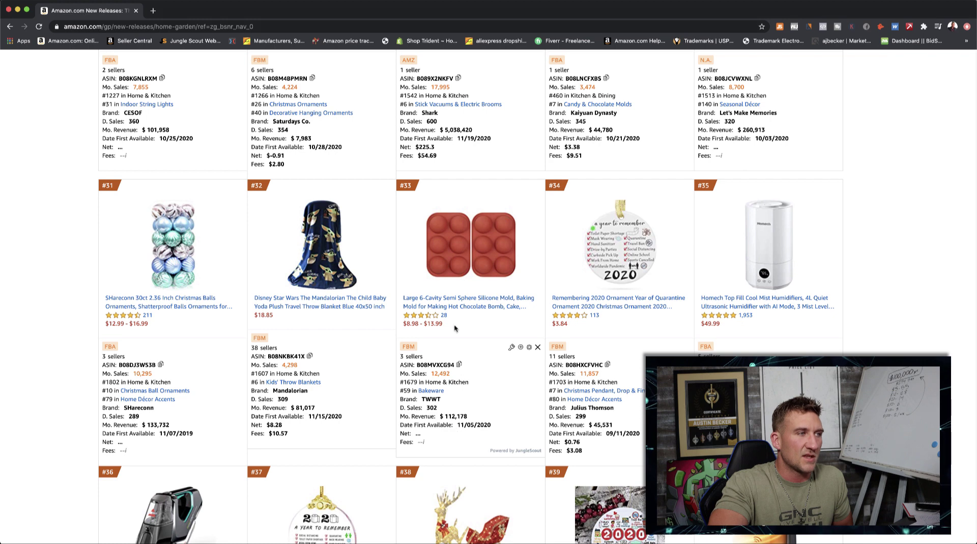
# - Inspect the #33 Large 6-Cavity Semi Sphere Silicone Mold listing and return to the new releases list
pyautogui.click(498, 248)
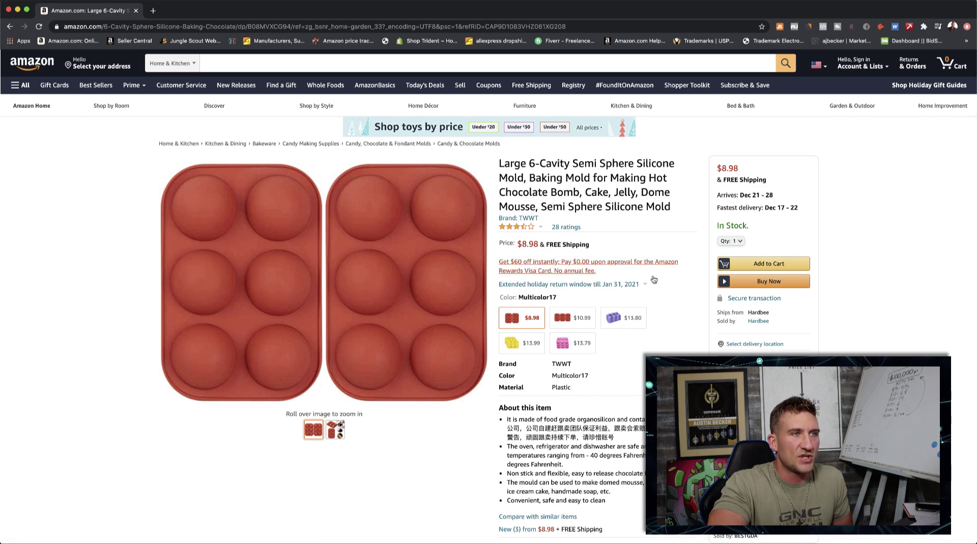
pyautogui.scroll(-2, 712, 275)
pyautogui.scroll(-3, 743, 294)
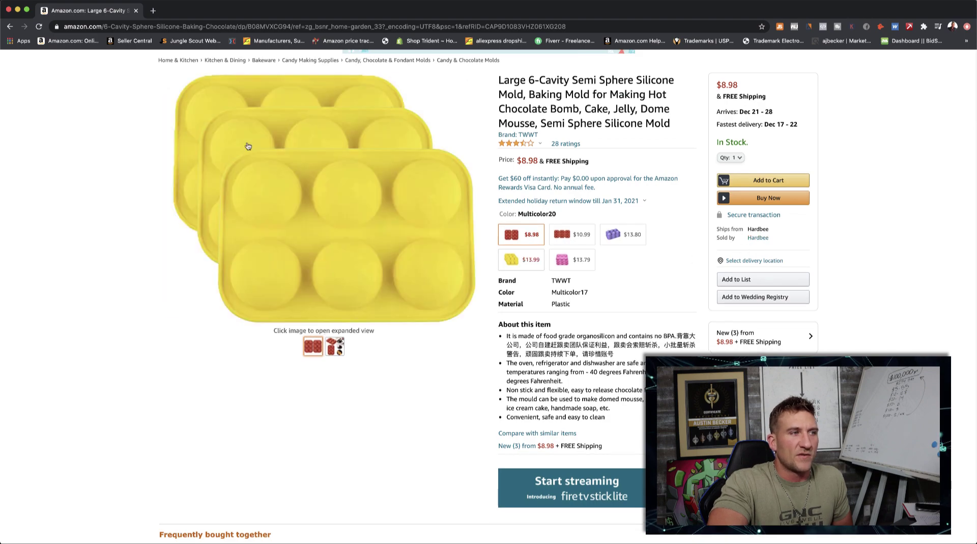
pyautogui.click(10, 26)
pyautogui.click(10, 26)
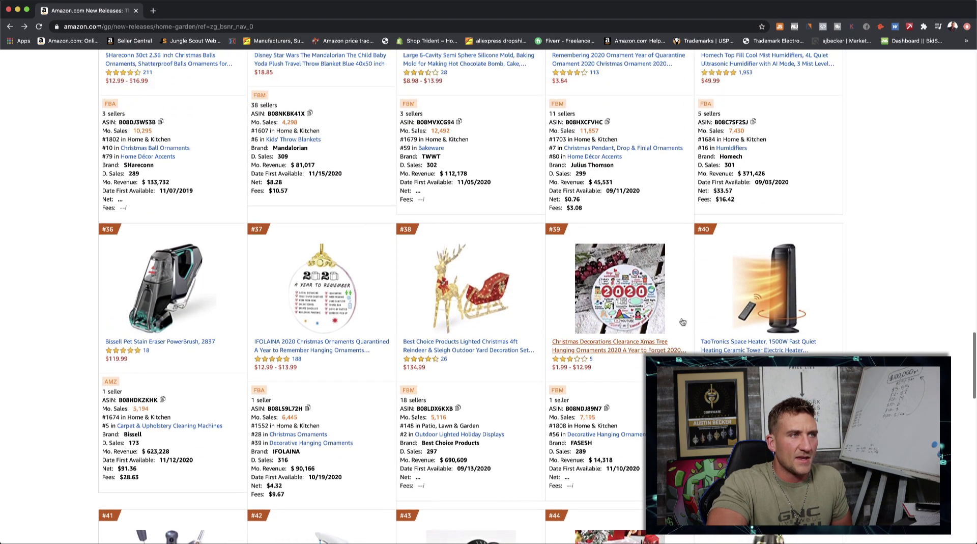
# - Open the #29 5-Cavity Large Semi Sphere Silicone Mold listing from the new releases
pyautogui.scroll(3, 682, 322)
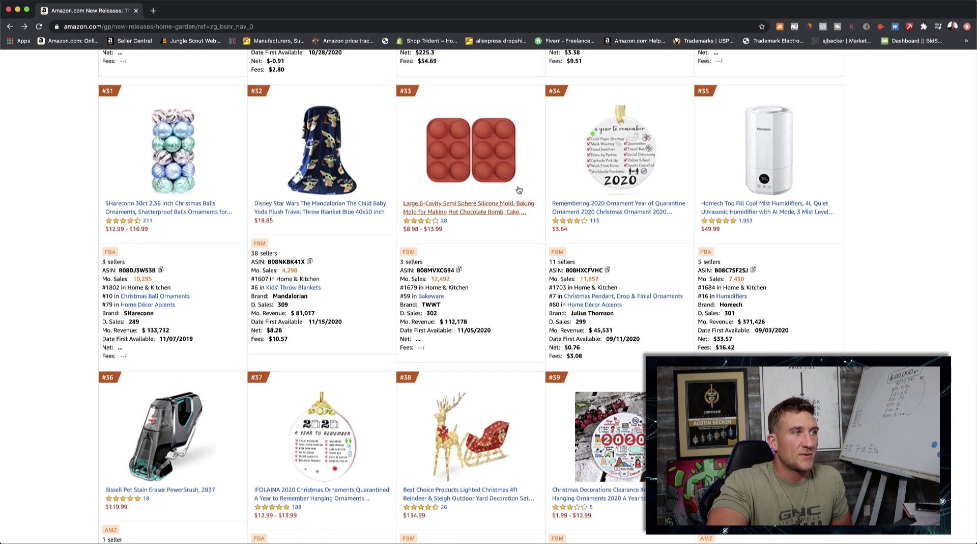
pyautogui.scroll(6, 518, 189)
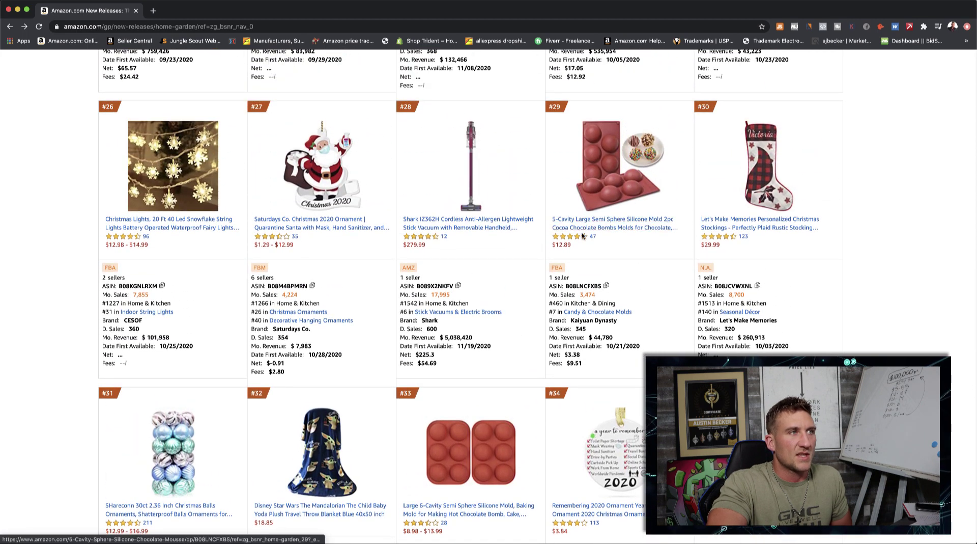
pyautogui.click(608, 189)
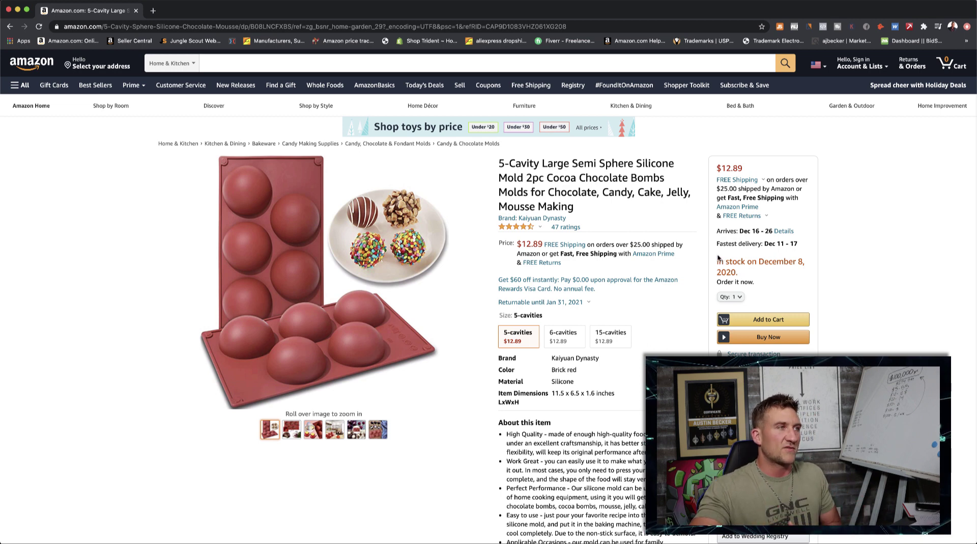
# - Check the Jungle Scout sales data for the 5-cavity silicone mold and its related products, and close the overview
pyautogui.click(780, 27)
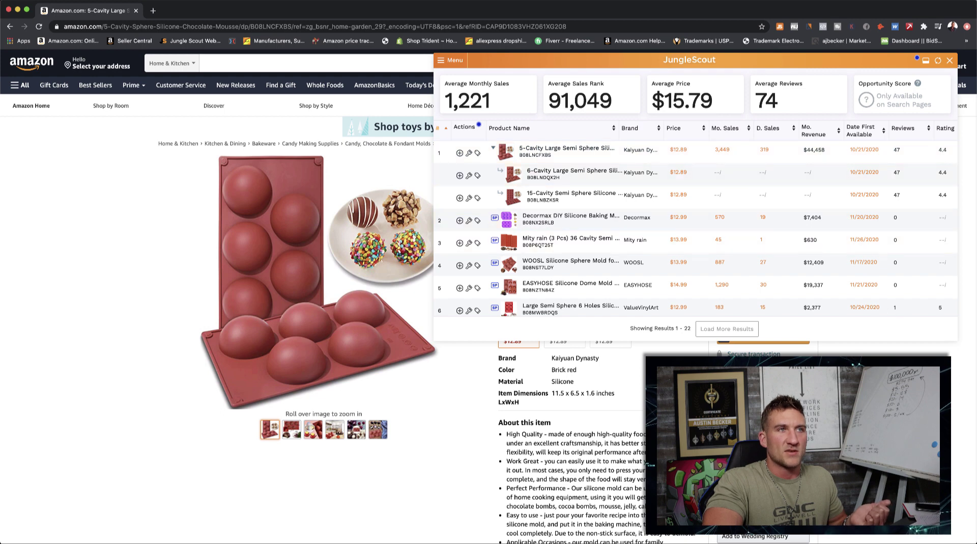
pyautogui.scroll(-1, 763, 198)
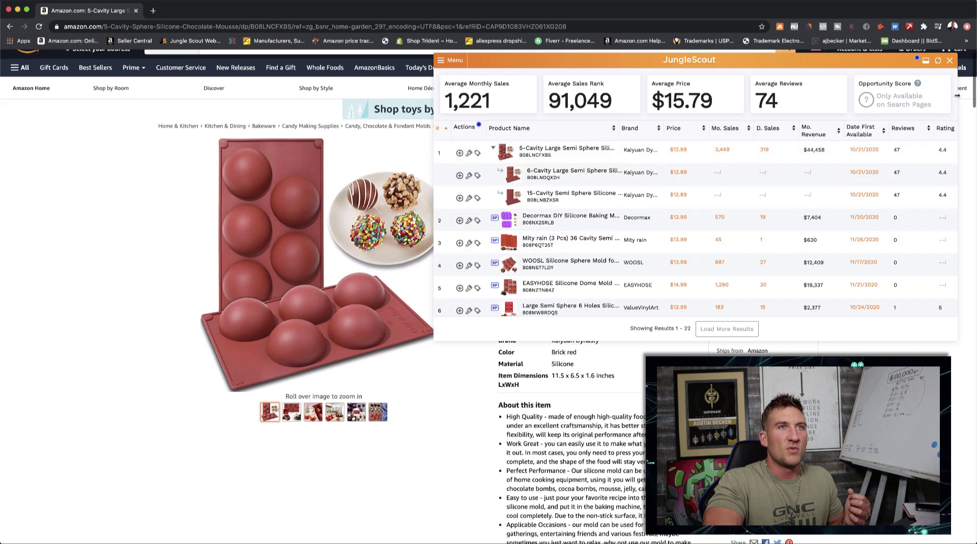
pyautogui.click(951, 60)
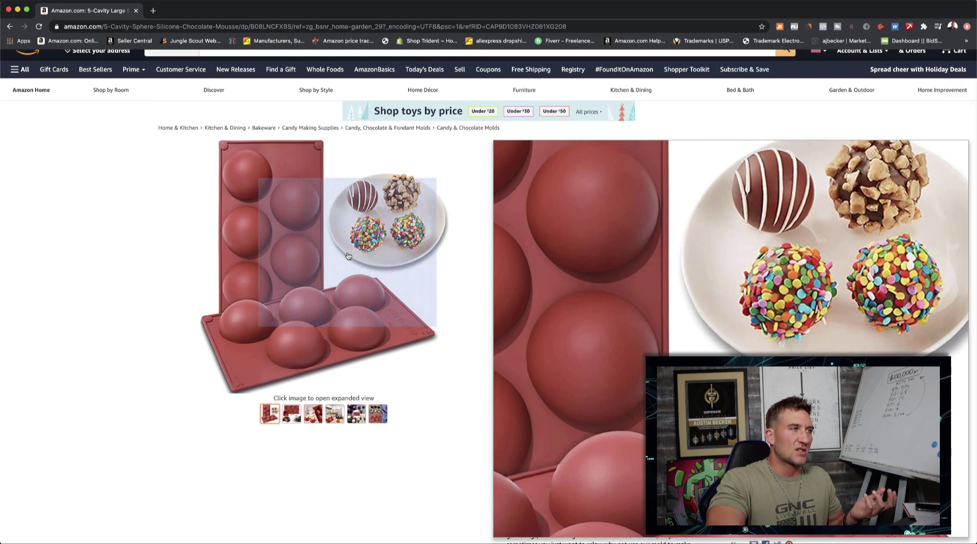
pyautogui.scroll(1, 341, 245)
pyautogui.scroll(-1, 236, 100)
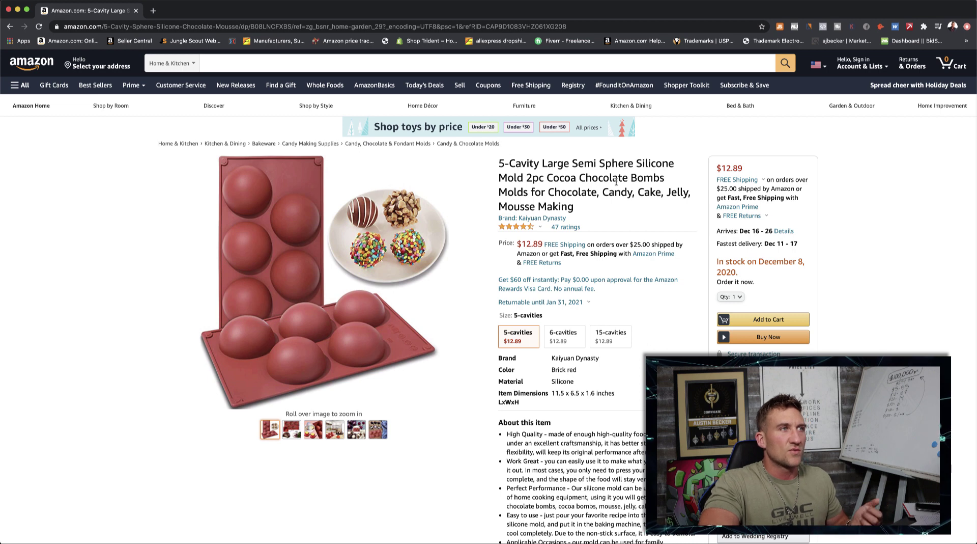
# - Copy the words "Silicone Mold" from the 5-cavity mold's title and search Home & Kitchen for them
pyautogui.moveTo(637, 163); pyautogui.dragTo(529, 178)
pyautogui.press('super+c')
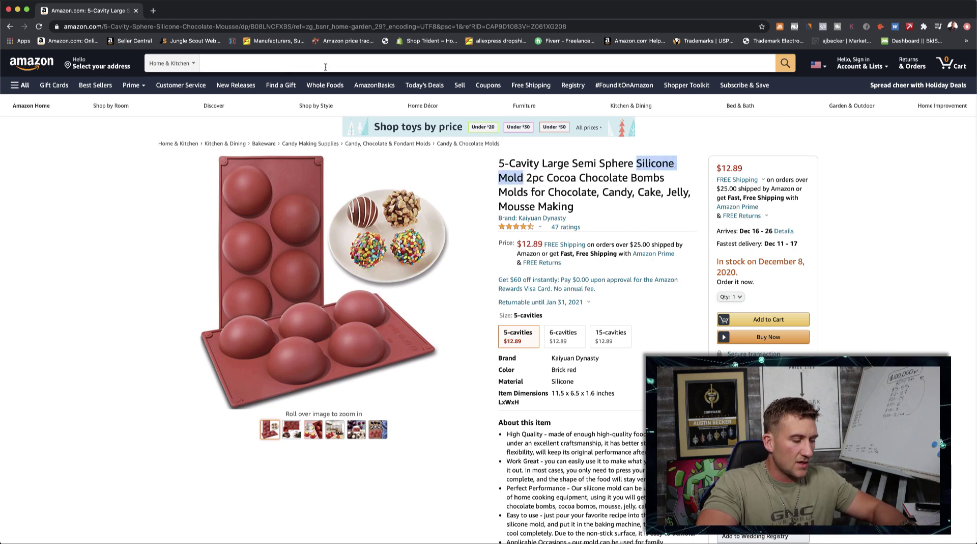
pyautogui.click(227, 63)
pyautogui.press('super+v')
pyautogui.press('Return')
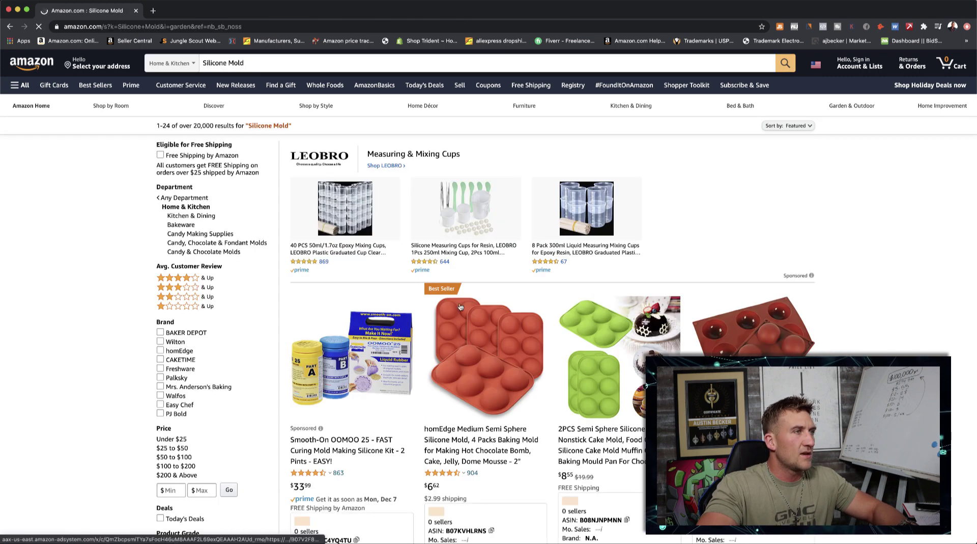
# - Examine the "Silicone Mold" search results, checking competition, monthly sales and revenue of the listed molds
pyautogui.scroll(-2, 472, 294)
pyautogui.scroll(-1, 602, 250)
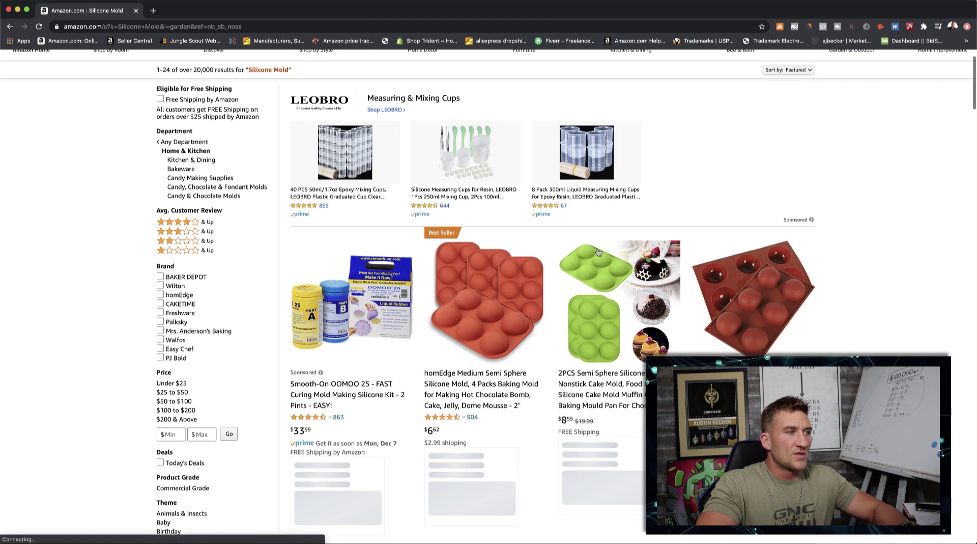
pyautogui.scroll(3, 565, 238)
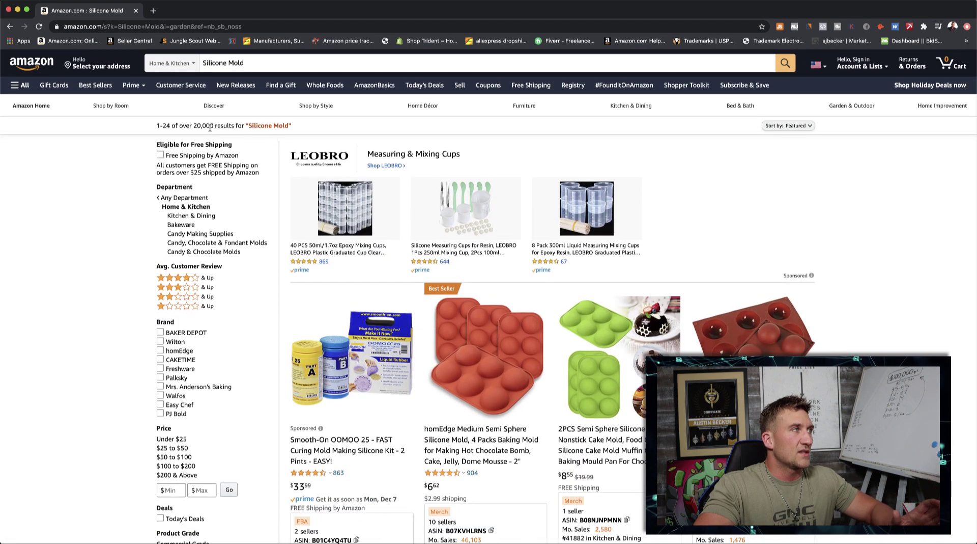
pyautogui.scroll(-3, 451, 229)
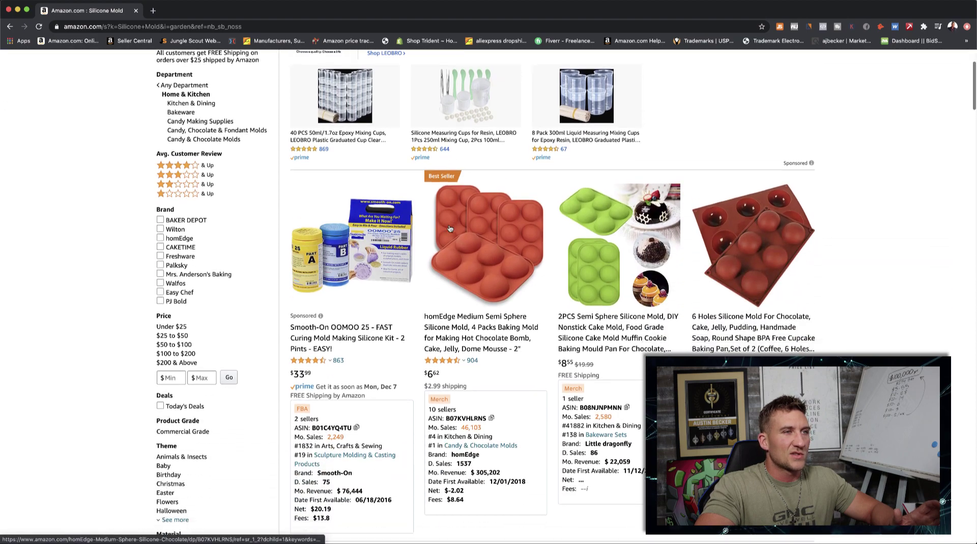
pyautogui.scroll(-10, 451, 229)
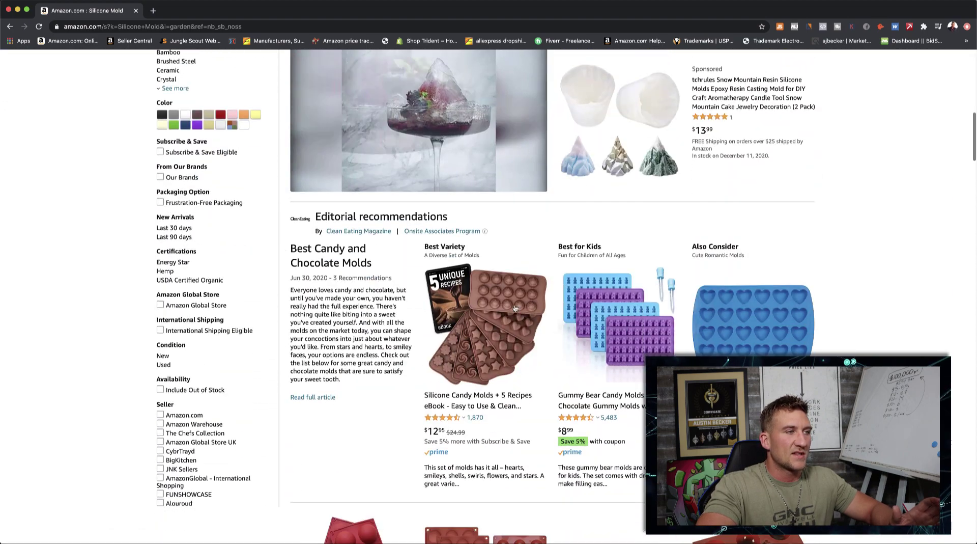
pyautogui.scroll(-2, 593, 330)
pyautogui.scroll(8, 529, 308)
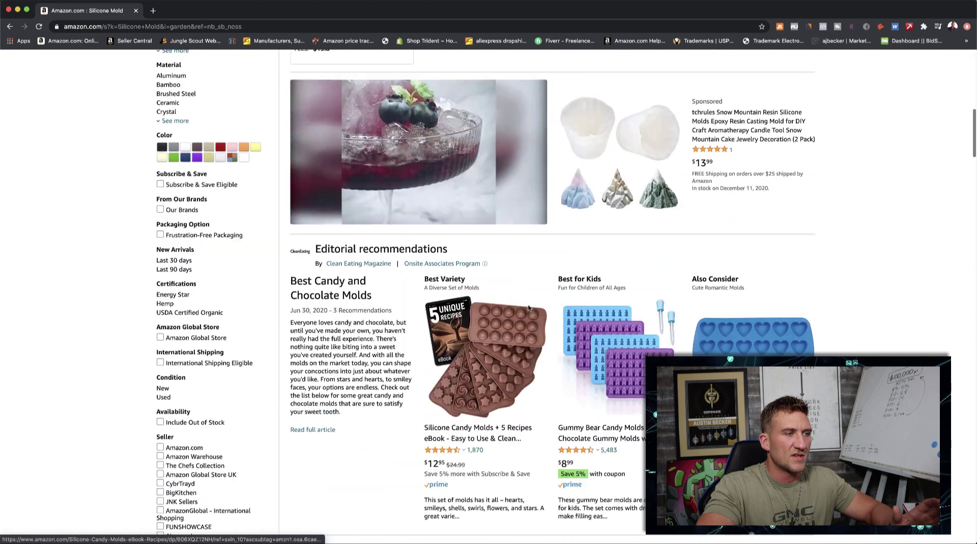
pyautogui.scroll(4, 530, 307)
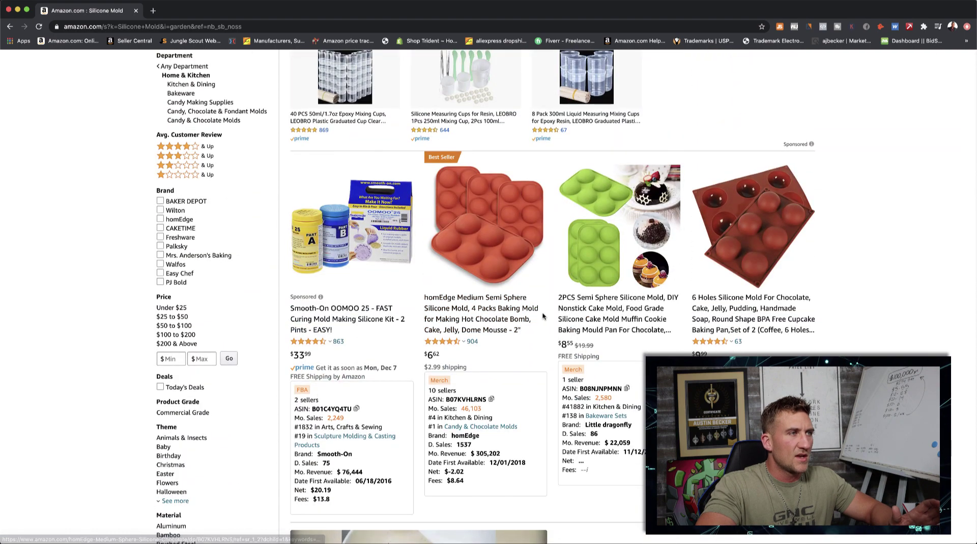
pyautogui.scroll(2, 514, 325)
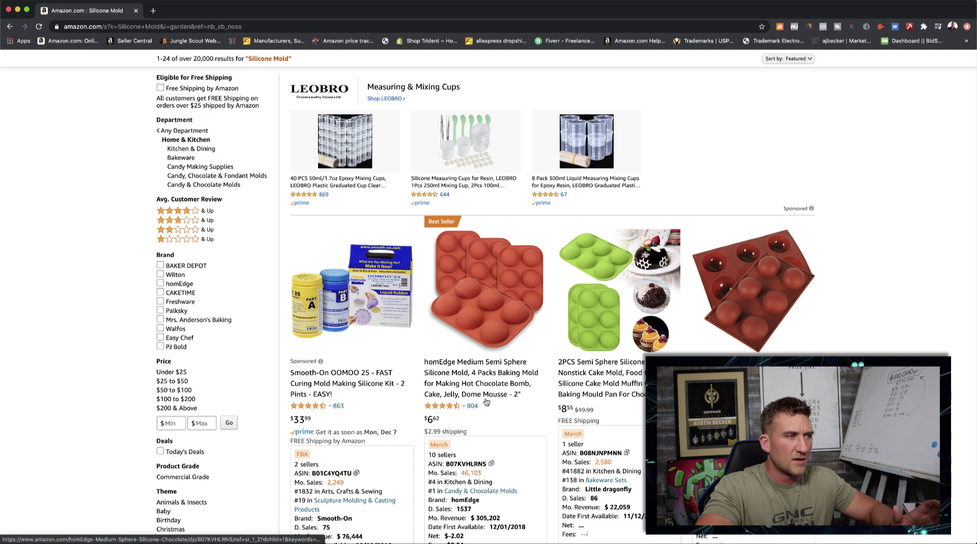
pyautogui.scroll(1, 488, 305)
pyautogui.scroll(3, 362, 214)
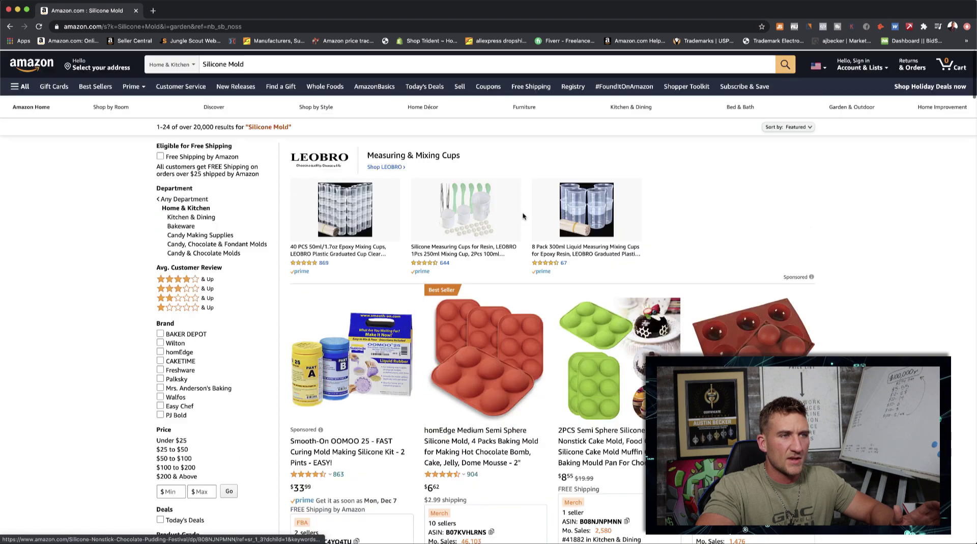
# - Refine the Home & Kitchen search to "Silicone Mold round"
pyautogui.click(266, 60)
pyautogui.write('round')
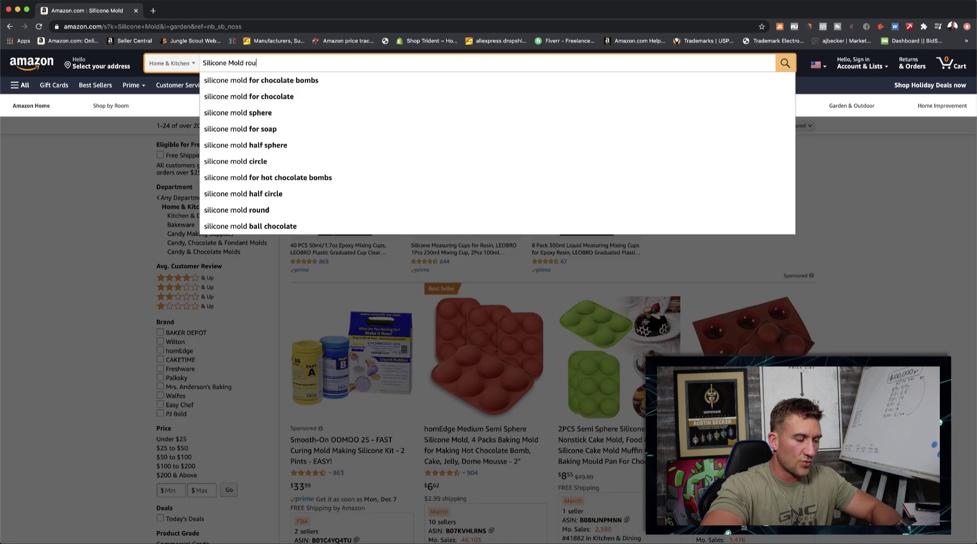
pyautogui.press('Return')
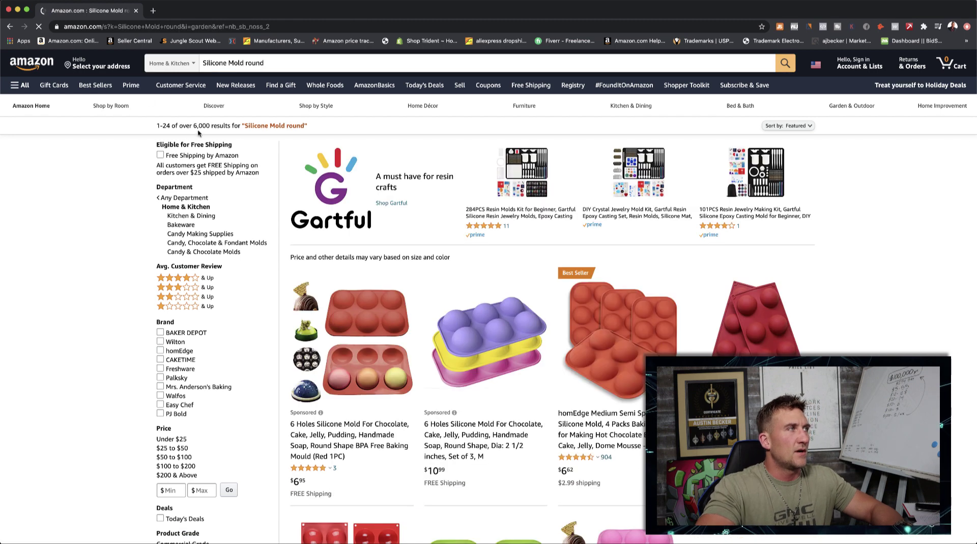
# - Look over the first round silicone mold results and open the Jungle Scout overview for them
pyautogui.scroll(-2, 447, 227)
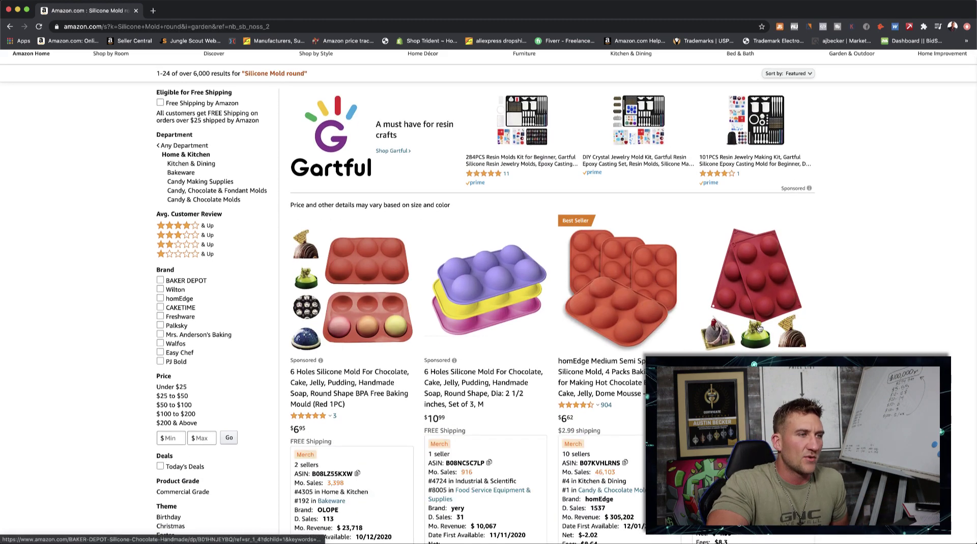
pyautogui.scroll(-1, 759, 328)
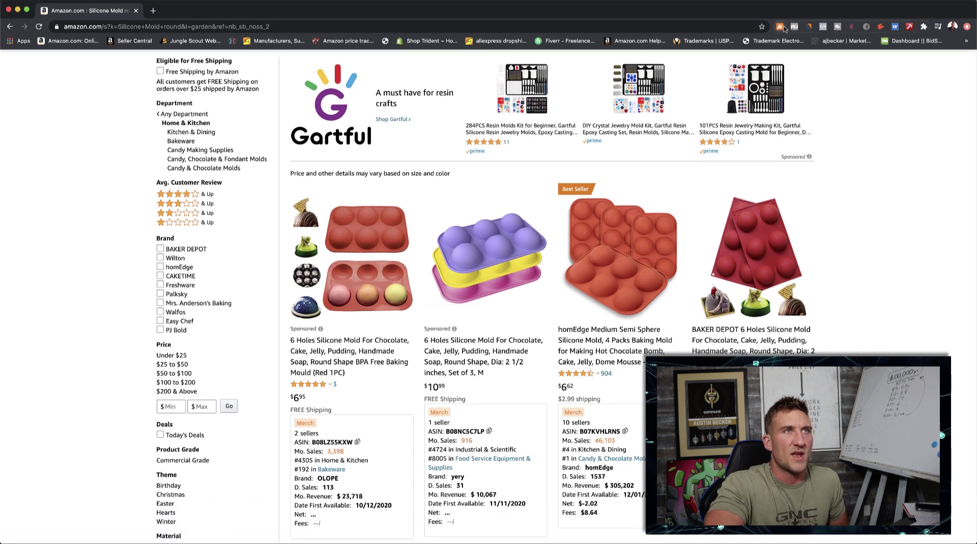
pyautogui.click(783, 28)
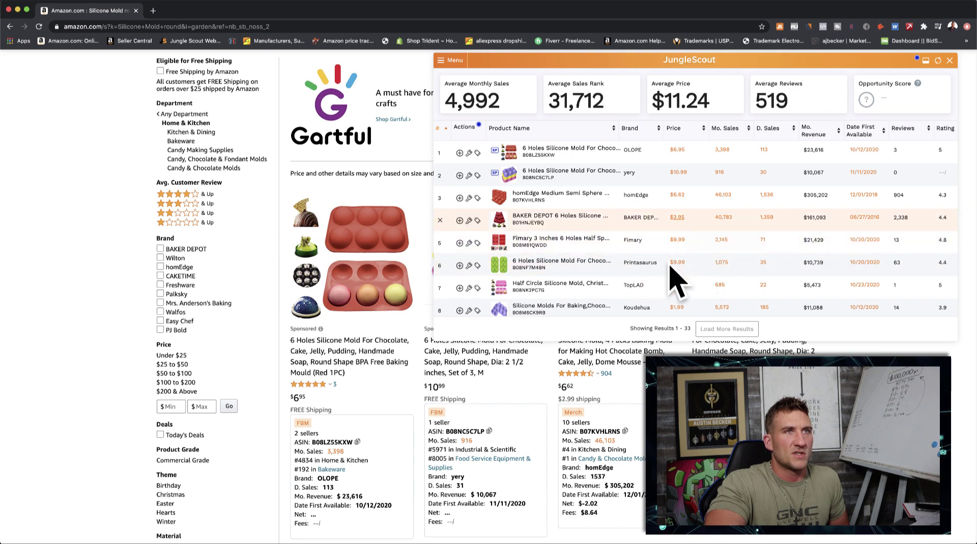
# - Check the price, revenue, reviews, rating and rank of the first two sponsored 6-hole molds in the Jungle Scout overview
pyautogui.moveTo(600, 158)
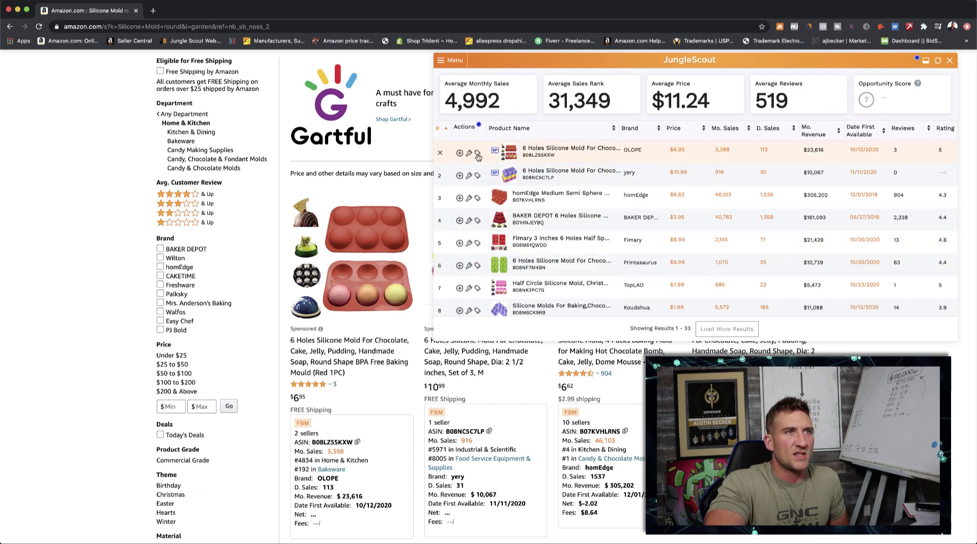
pyautogui.moveTo(497, 152)
pyautogui.moveTo(496, 171)
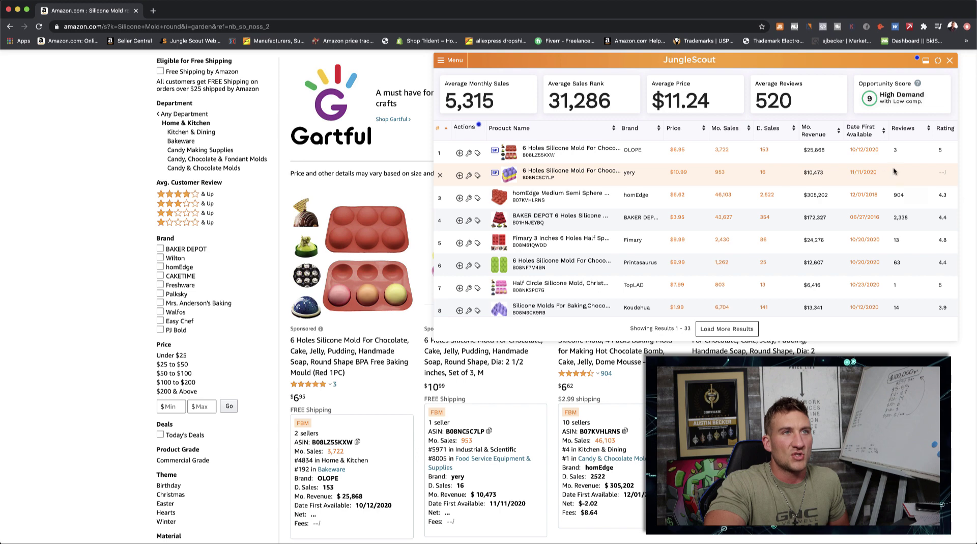
pyautogui.hscroll(3, 893, 167)
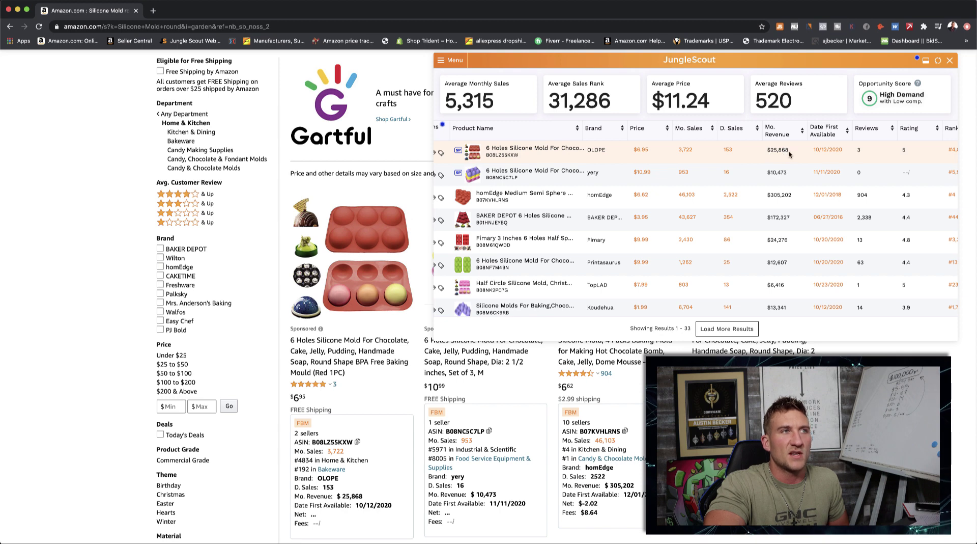
pyautogui.hscroll(-3, 733, 152)
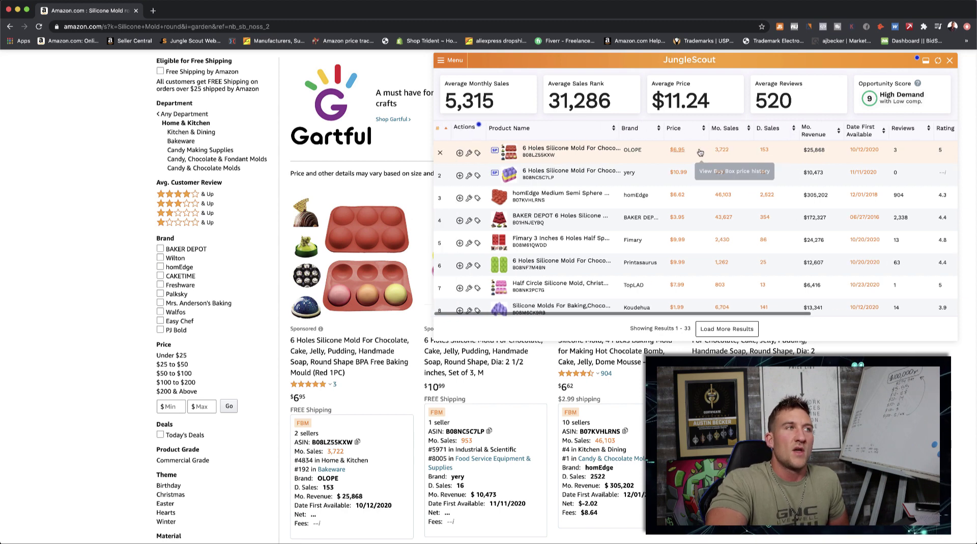
pyautogui.hscroll(5, 738, 153)
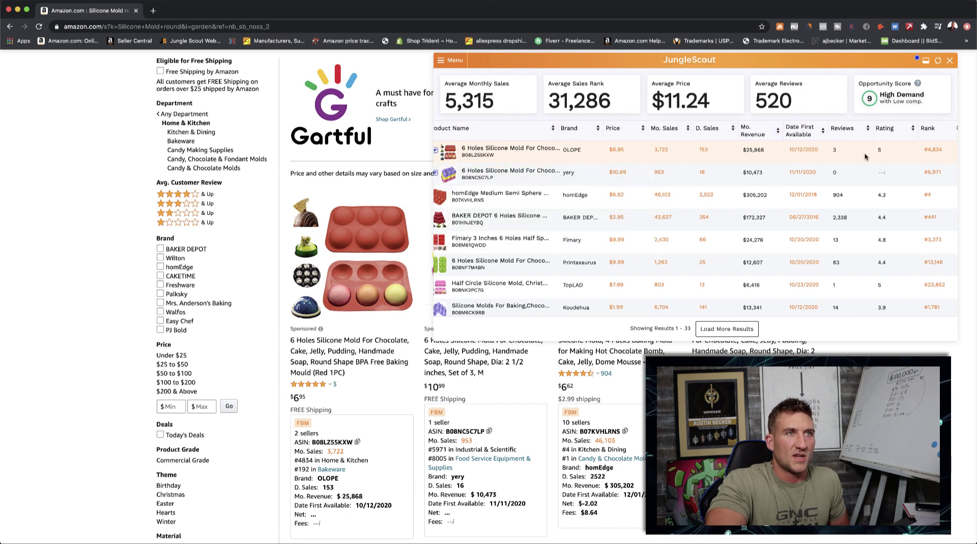
pyautogui.hscroll(9, 844, 150)
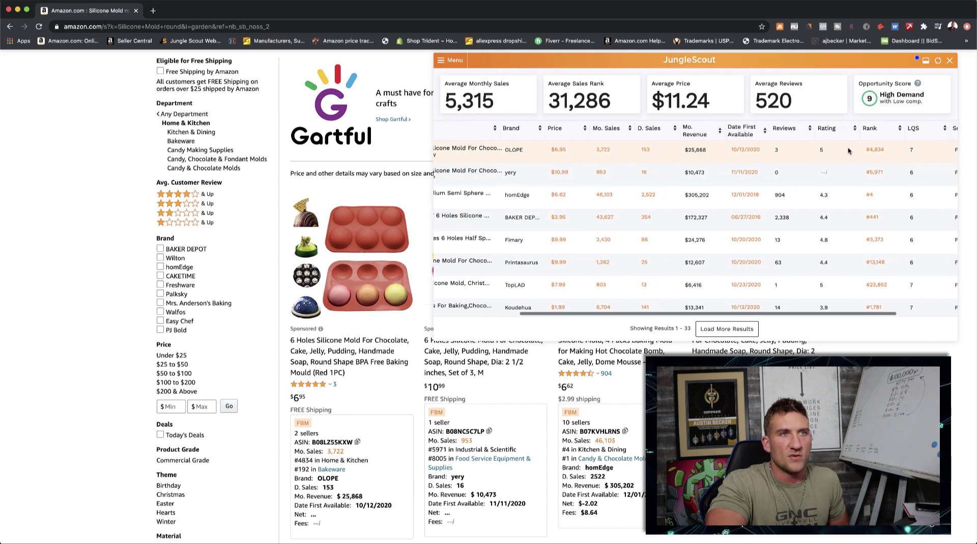
pyautogui.hscroll(-14, 768, 148)
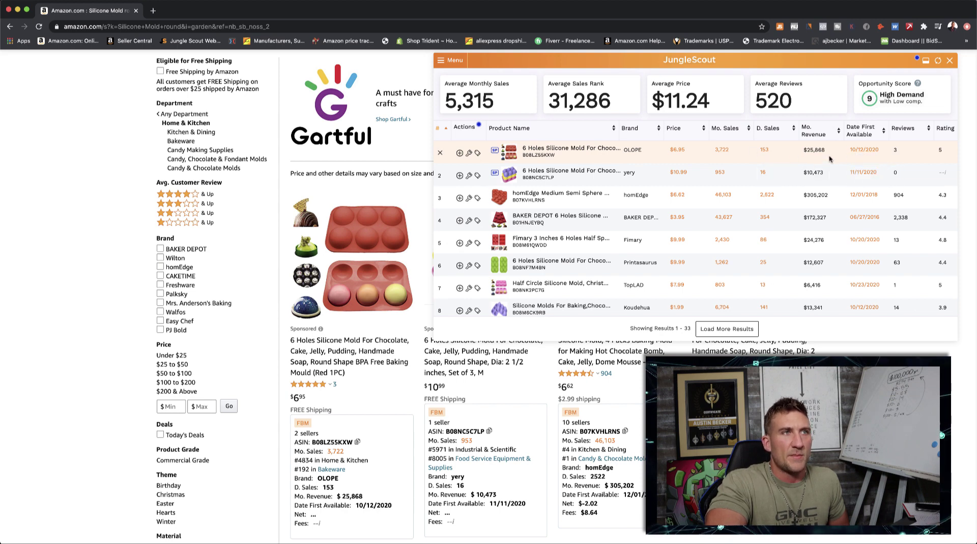
# - Compare monthly revenue, launch dates and review counts of the remaining molds in the Jungle Scout overview, down to about row 16
pyautogui.scroll(-1, 772, 179)
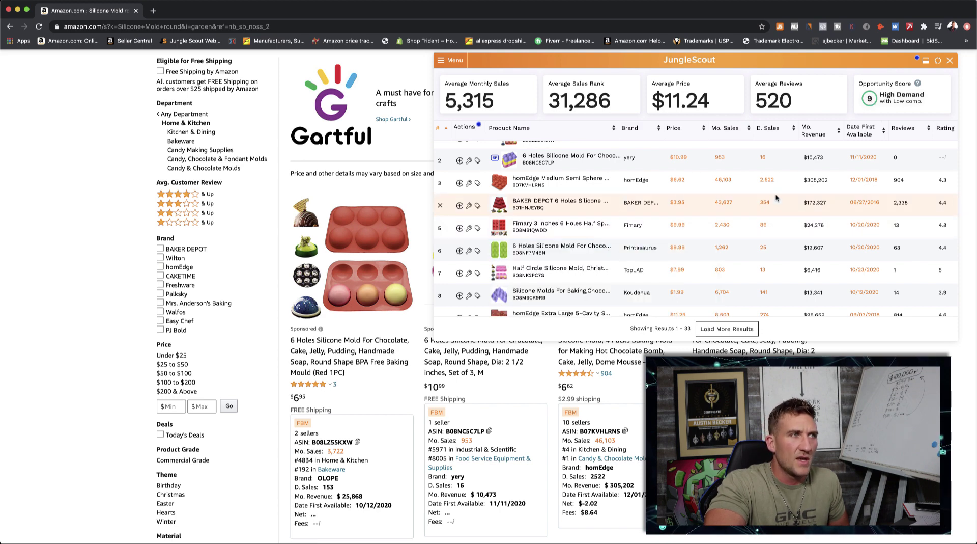
pyautogui.scroll(-1, 809, 176)
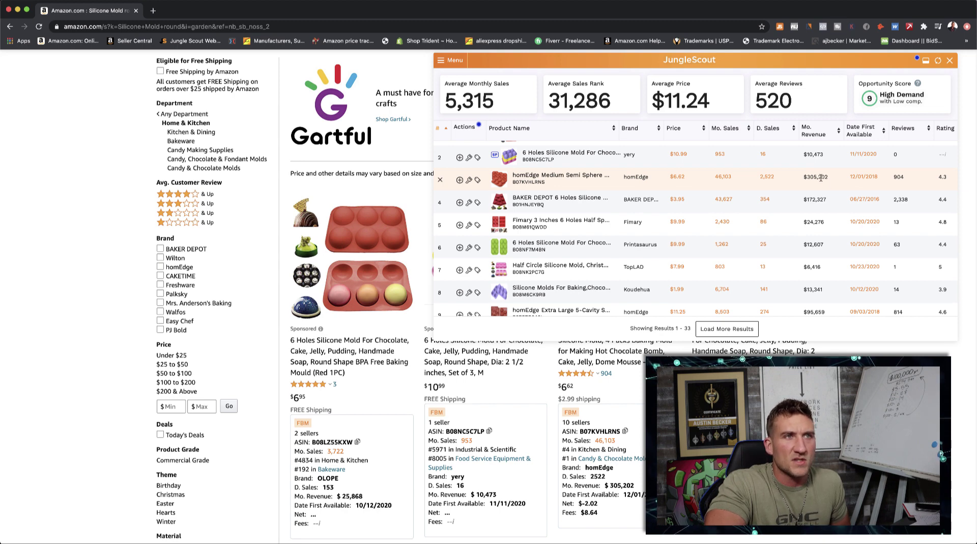
pyautogui.hscroll(1, 875, 179)
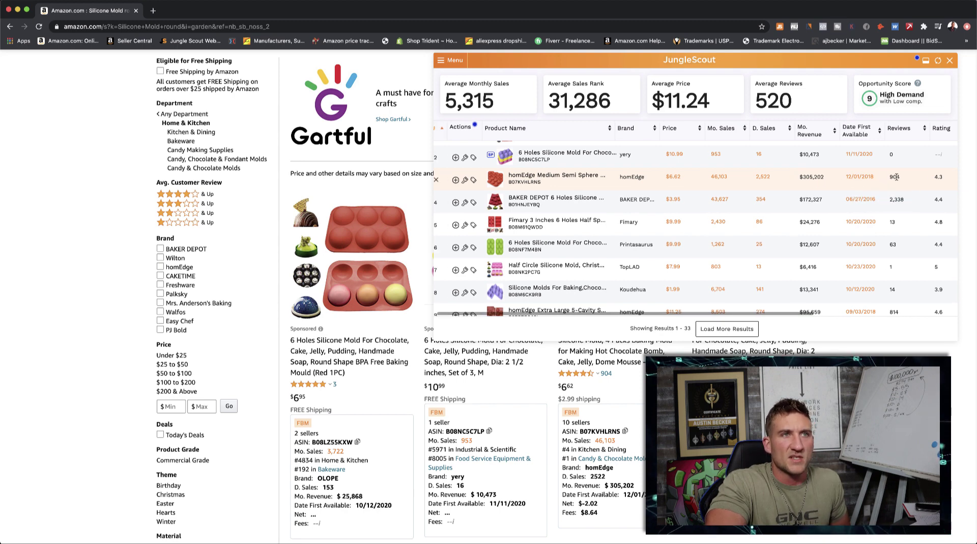
pyautogui.scroll(-2, 901, 181)
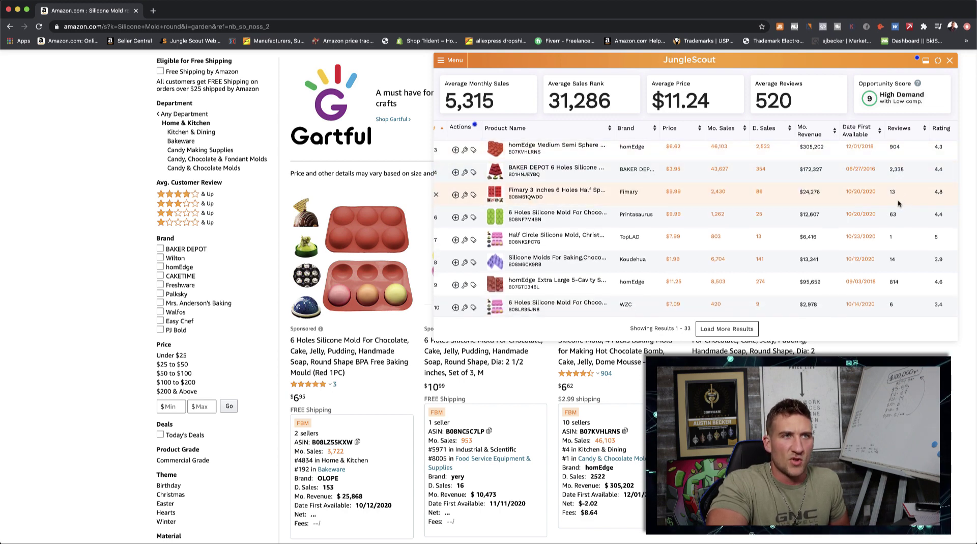
pyautogui.scroll(-1, 900, 201)
pyautogui.hscroll(1, 899, 208)
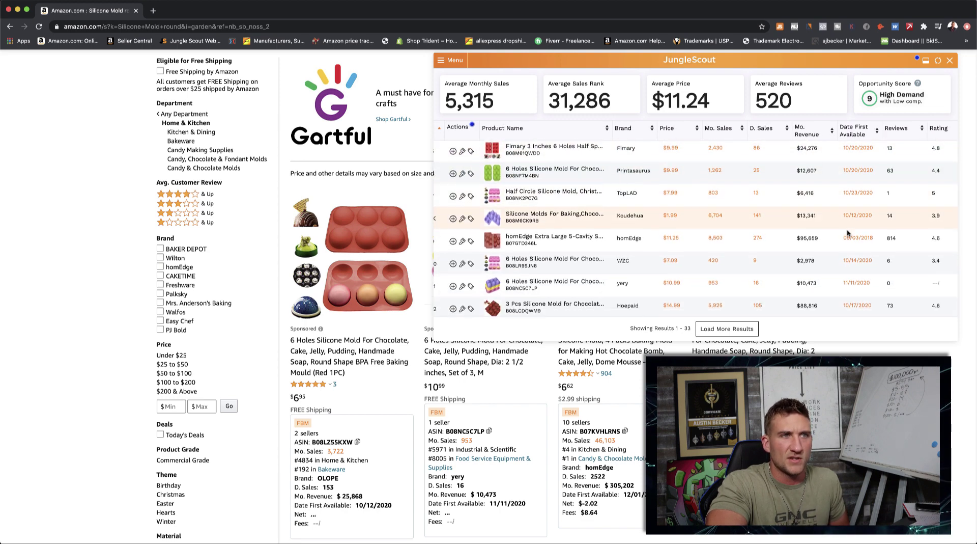
pyautogui.scroll(-1, 910, 235)
pyautogui.scroll(-1, 910, 235)
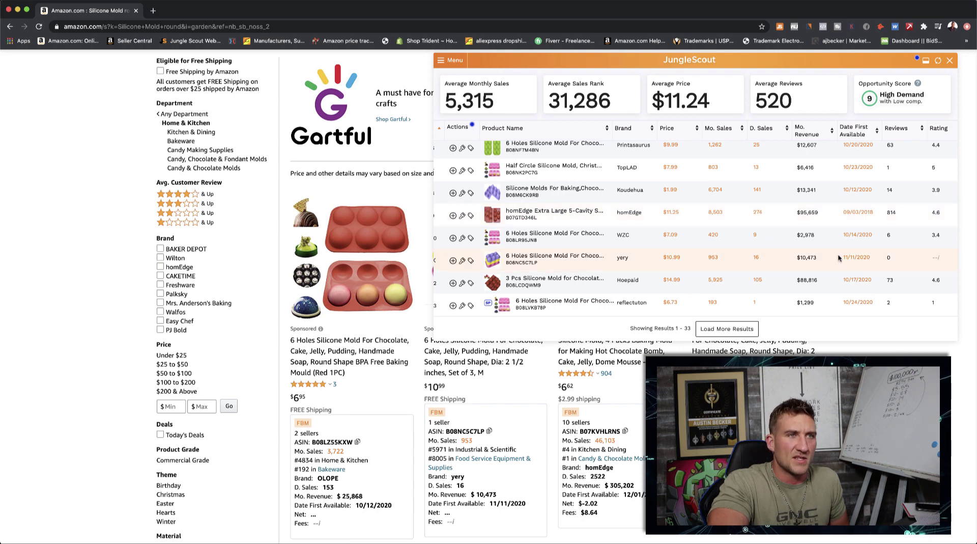
pyautogui.scroll(-3, 820, 250)
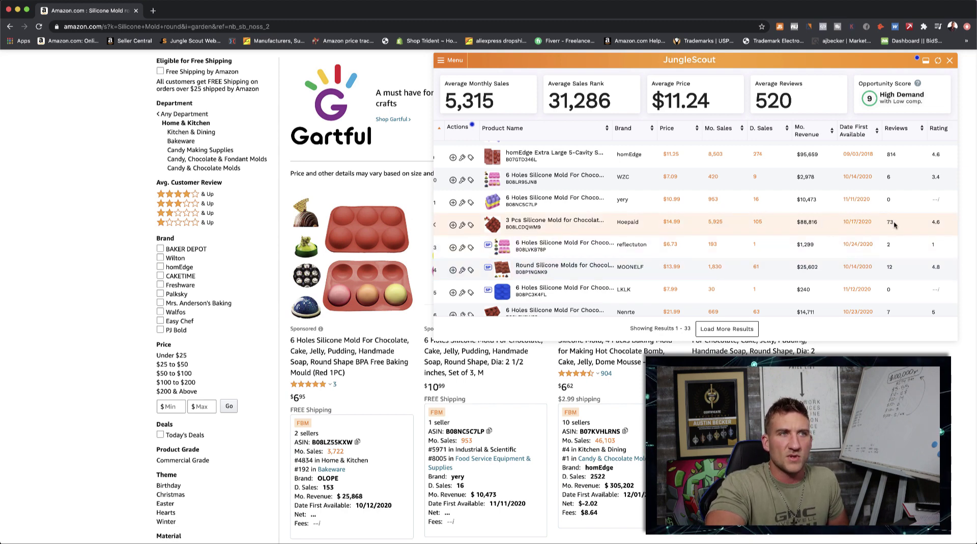
# - Inspect the Hoepaid 3 Pcs Silicone Mold listing from the overview, then close it and return to the search results
pyautogui.moveTo(508, 224)
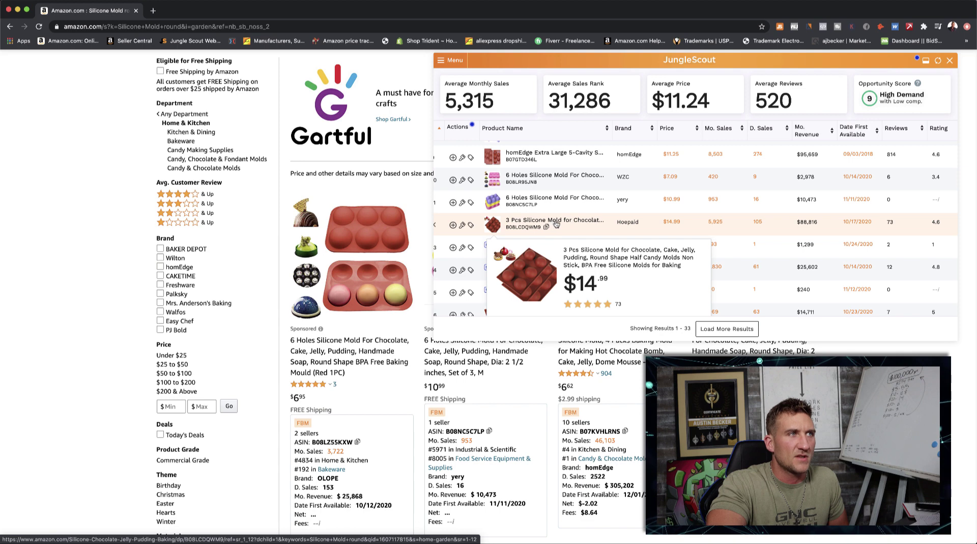
pyautogui.hscroll(-1, 562, 224)
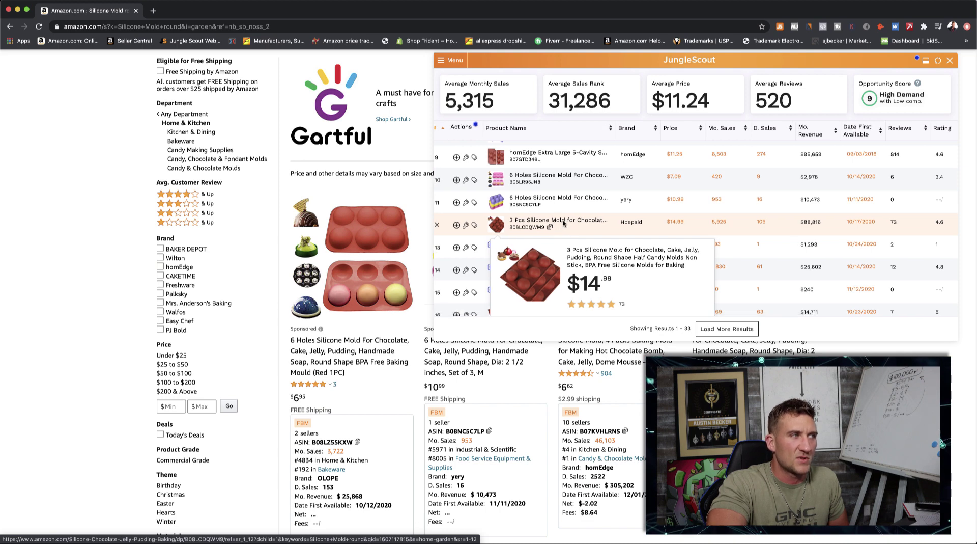
pyautogui.click(589, 223)
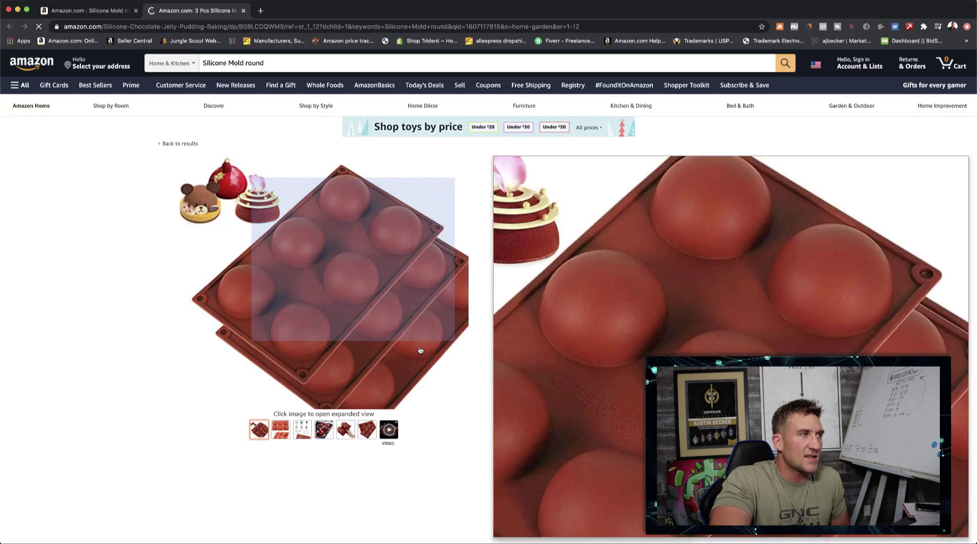
pyautogui.scroll(-2, 610, 212)
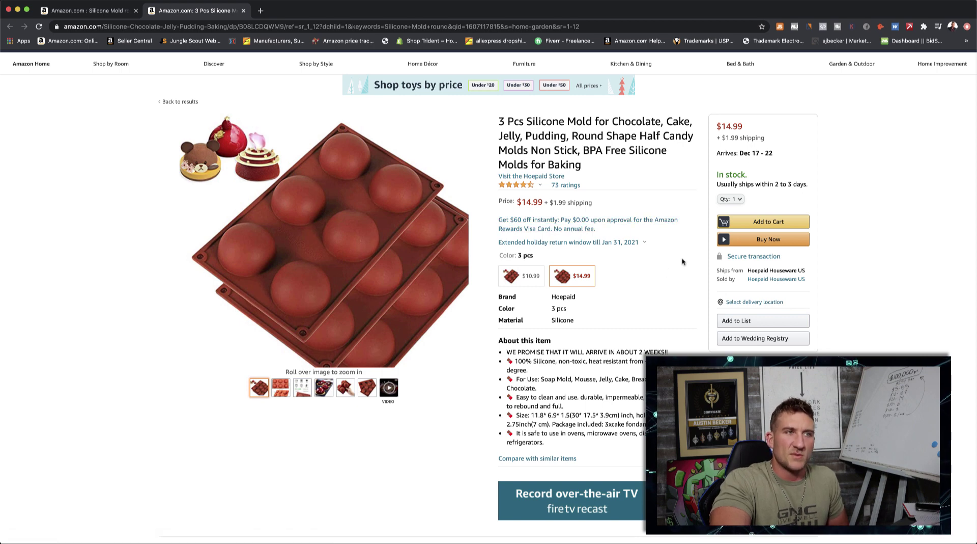
pyautogui.scroll(2, 682, 261)
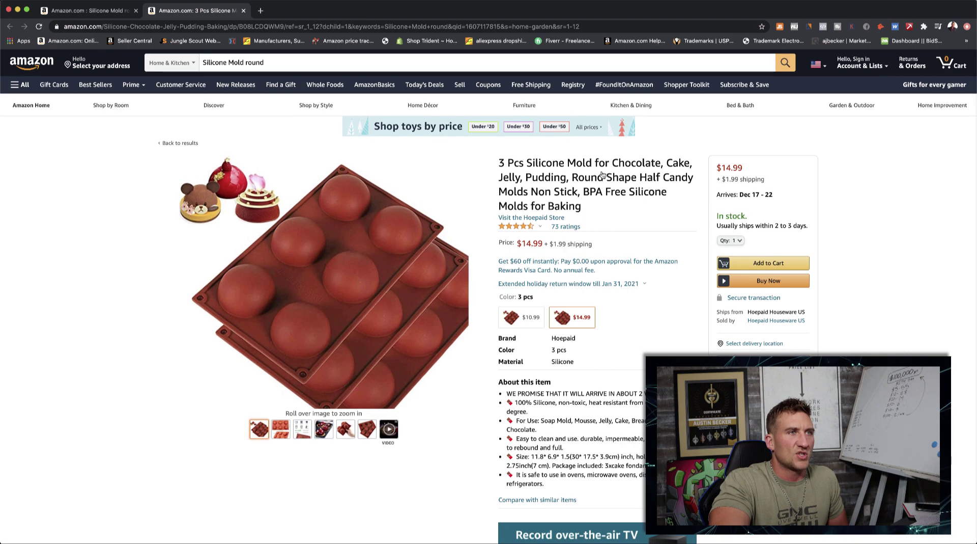
pyautogui.click(244, 10)
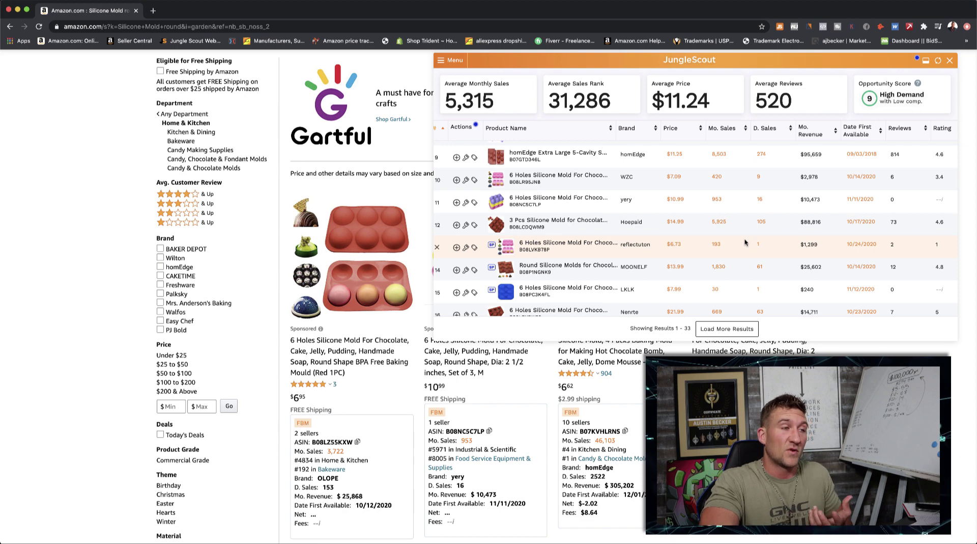
# - Compare monthly revenue, launch dates and review counts of rows 13 to 21 in the Jungle Scout overview
pyautogui.scroll(-1, 656, 242)
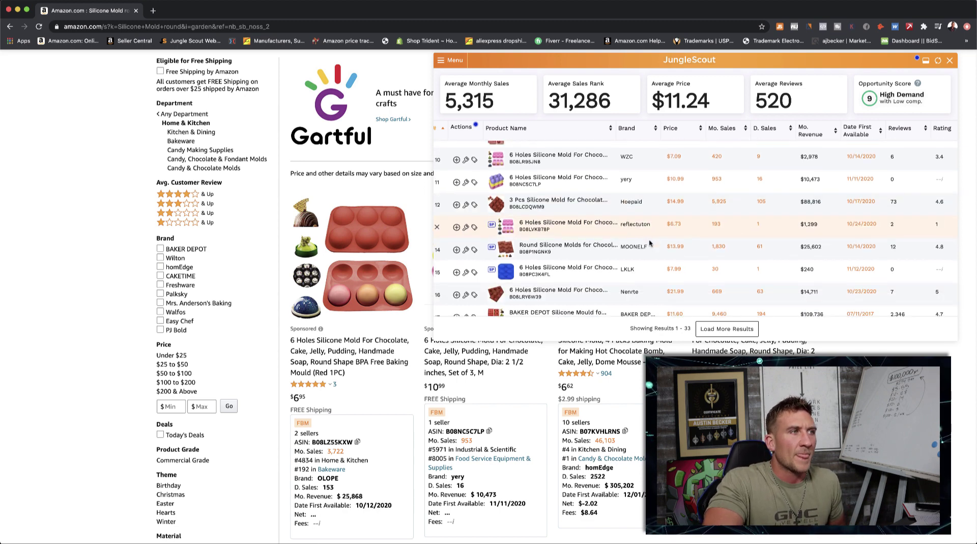
pyautogui.scroll(-3, 650, 243)
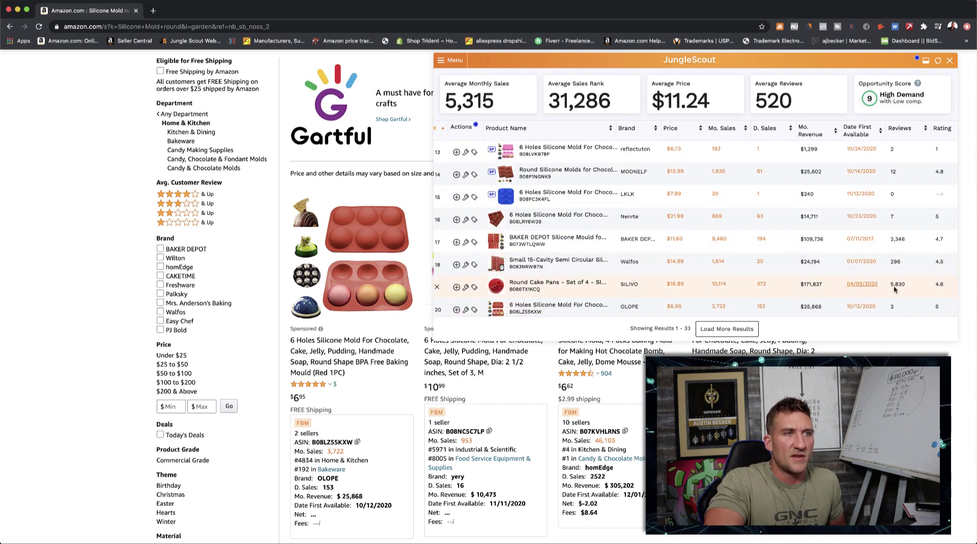
pyautogui.moveTo(537, 285)
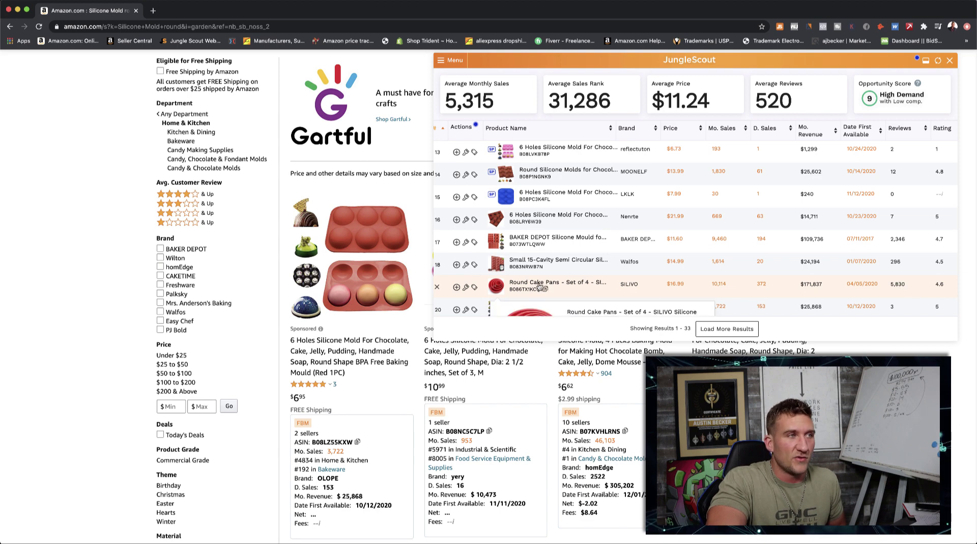
pyautogui.scroll(-2, 515, 288)
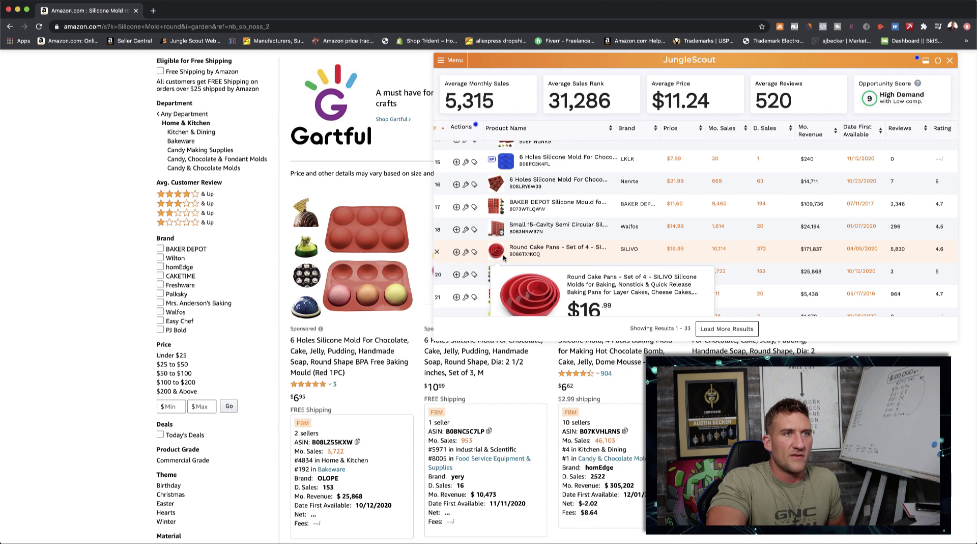
# - Inspect the OLOPE 6 Holes Silicone Mold listing from the overview, then close it and return to the search results
pyautogui.moveTo(560, 249)
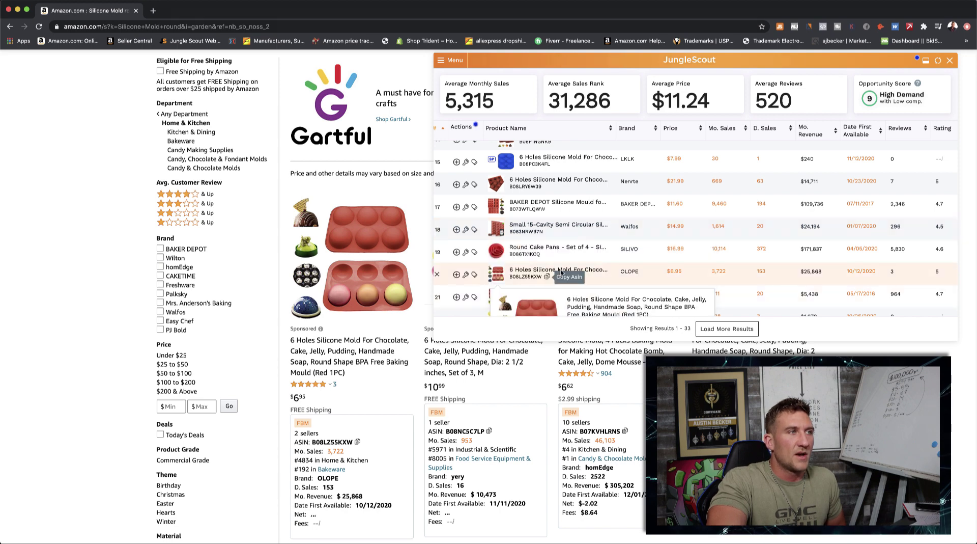
pyautogui.click(596, 270)
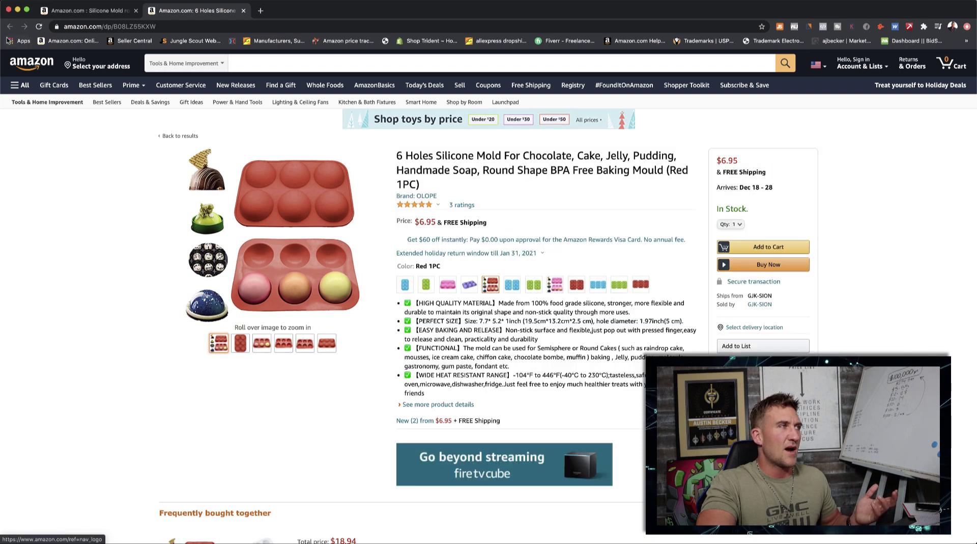
pyautogui.click(243, 11)
# - Open Amazon's New Releases and narrow them to the Home & Kitchen department
pyautogui.scroll(8, 503, 227)
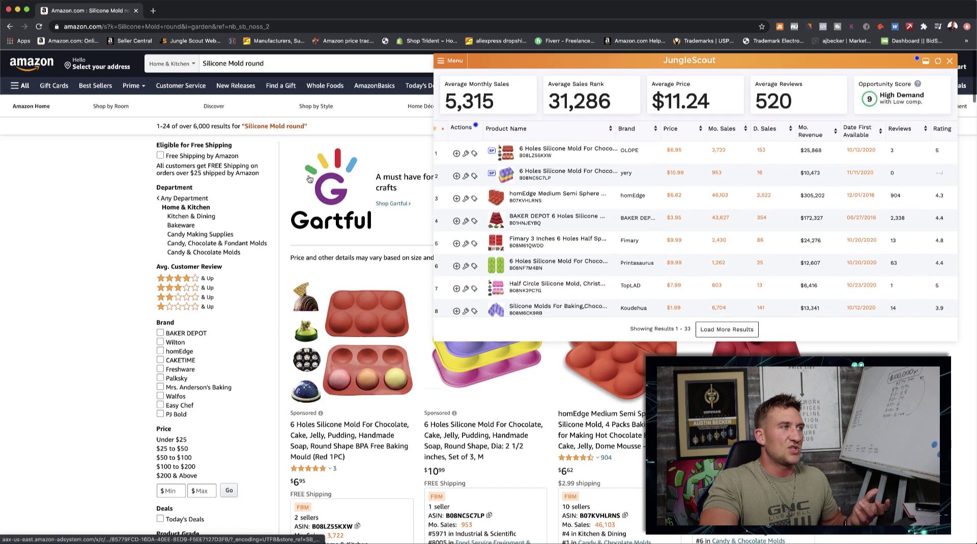
pyautogui.click(246, 87)
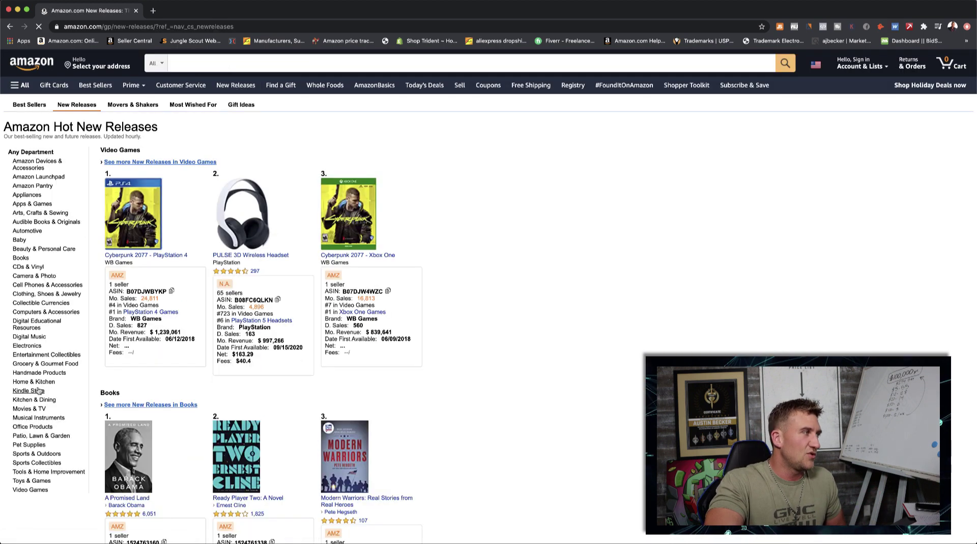
pyautogui.click(40, 382)
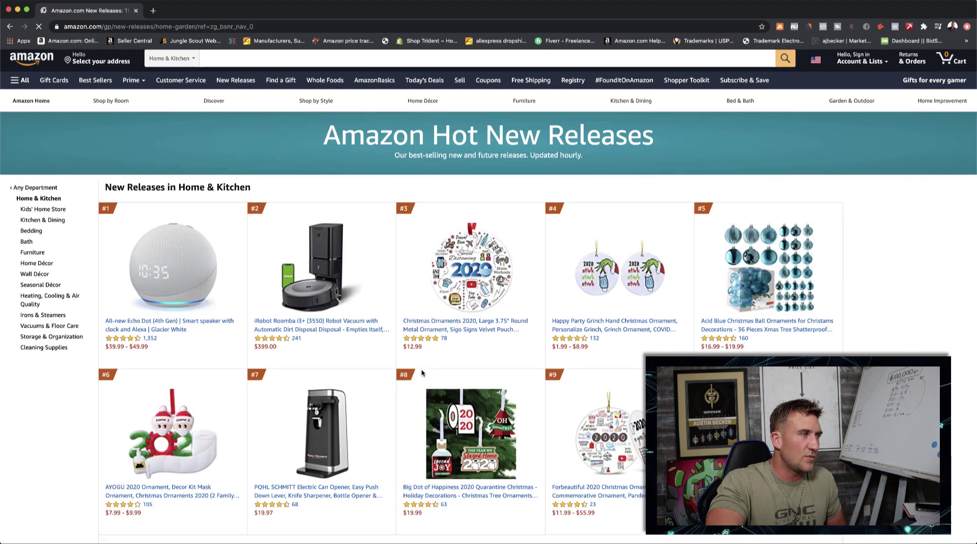
# - Browse the Home & Kitchen new releases down to rank 35, checking the Jungle Scout sales data of ornaments and silicone molds
pyautogui.scroll(-8, 428, 376)
pyautogui.scroll(-10, 428, 377)
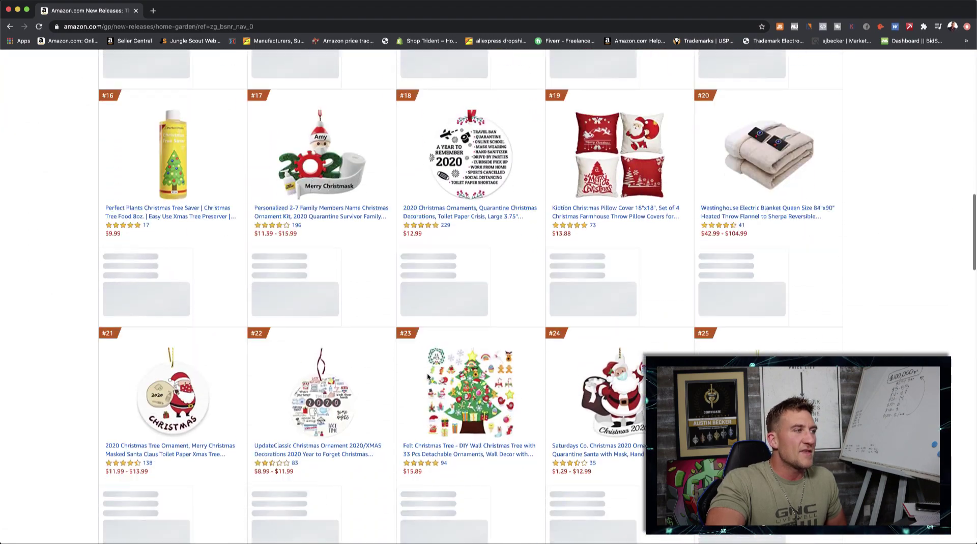
pyautogui.scroll(-6, 429, 377)
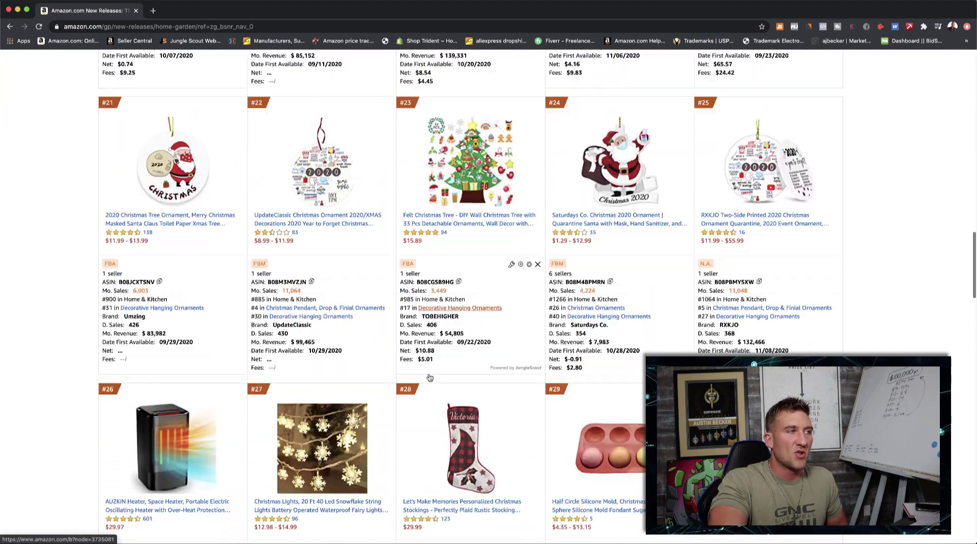
pyautogui.scroll(-2, 429, 377)
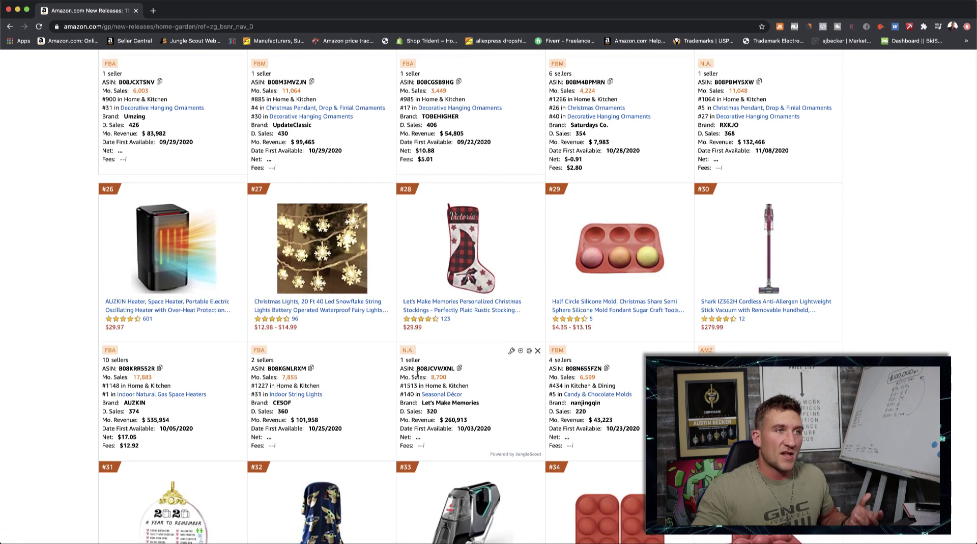
pyautogui.scroll(-6, 458, 377)
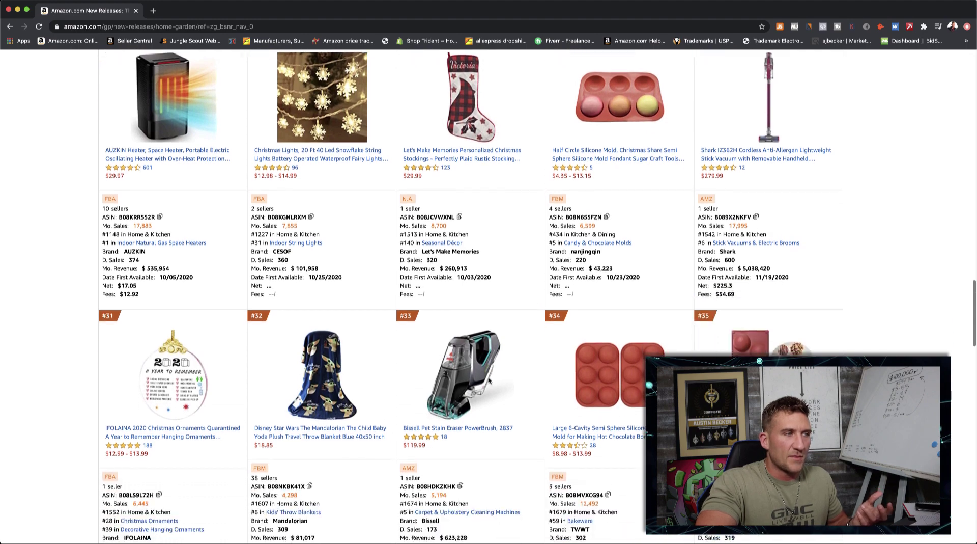
pyautogui.scroll(-4, 488, 379)
pyautogui.scroll(-6, 489, 380)
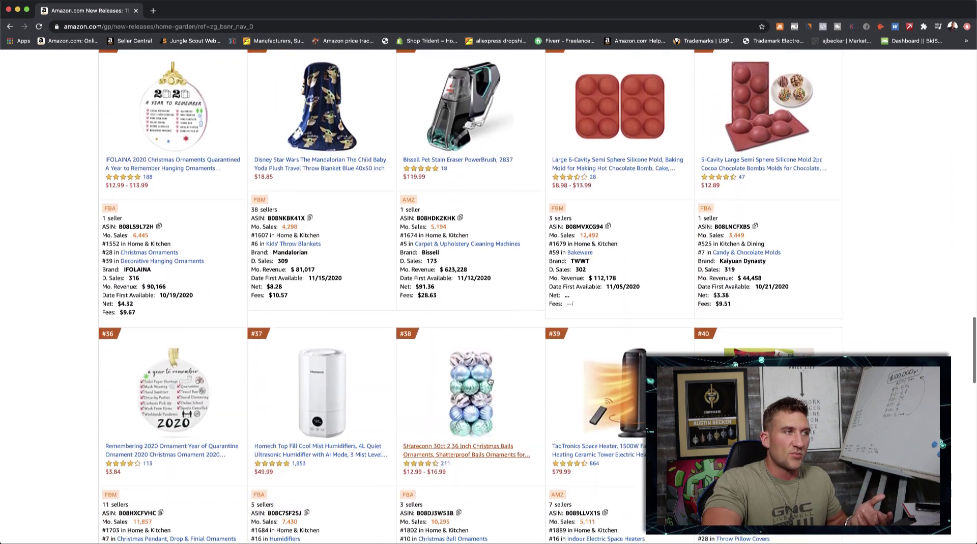
# - Review the Jungle Scout revenue, launch dates and ratings of the new releases ranked 36 to 50
pyautogui.scroll(-1, 489, 380)
pyautogui.scroll(-3, 490, 379)
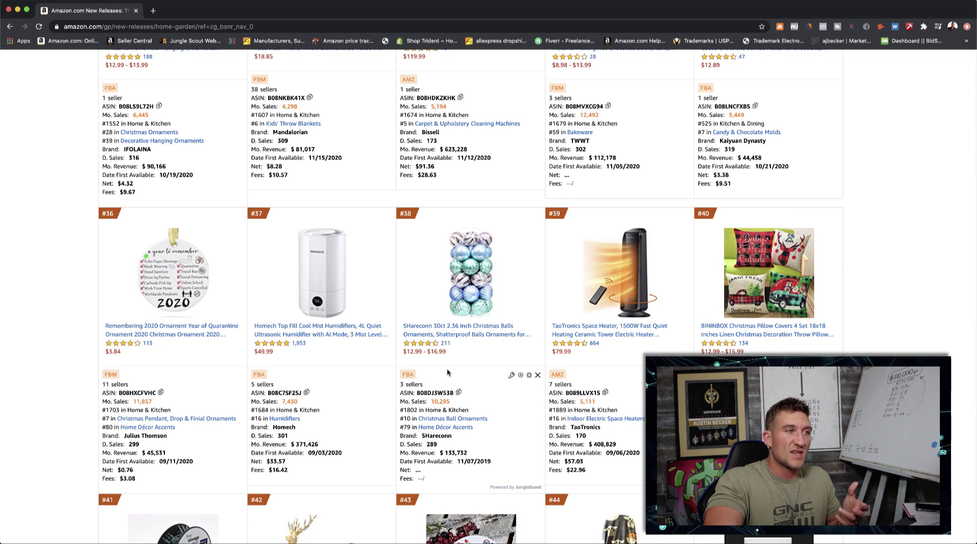
pyautogui.scroll(-9, 448, 373)
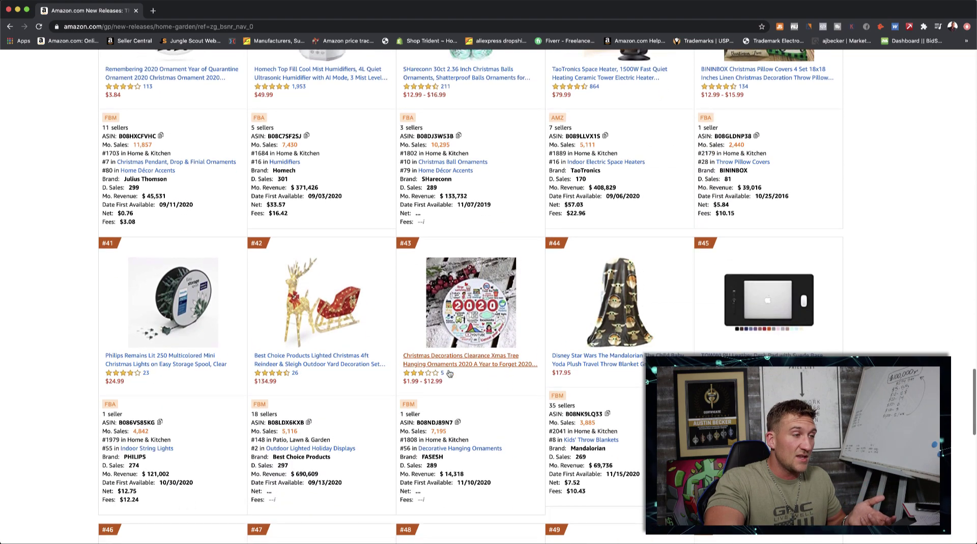
pyautogui.scroll(-6, 447, 373)
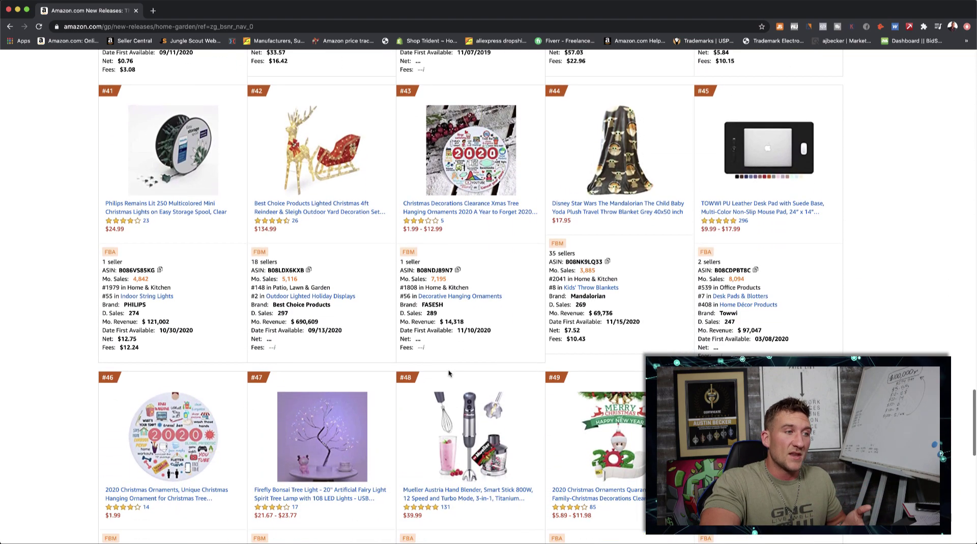
pyautogui.scroll(-2, 467, 376)
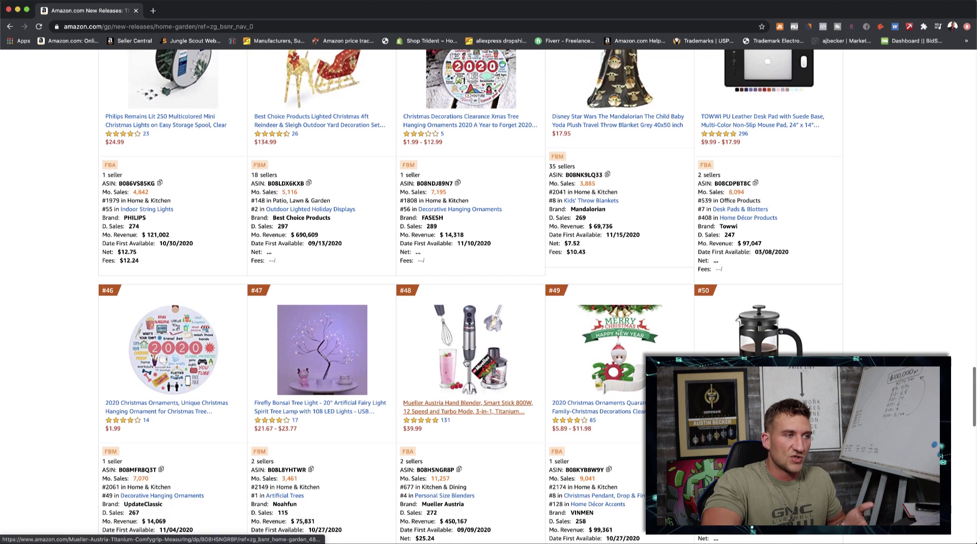
pyautogui.scroll(-3, 464, 408)
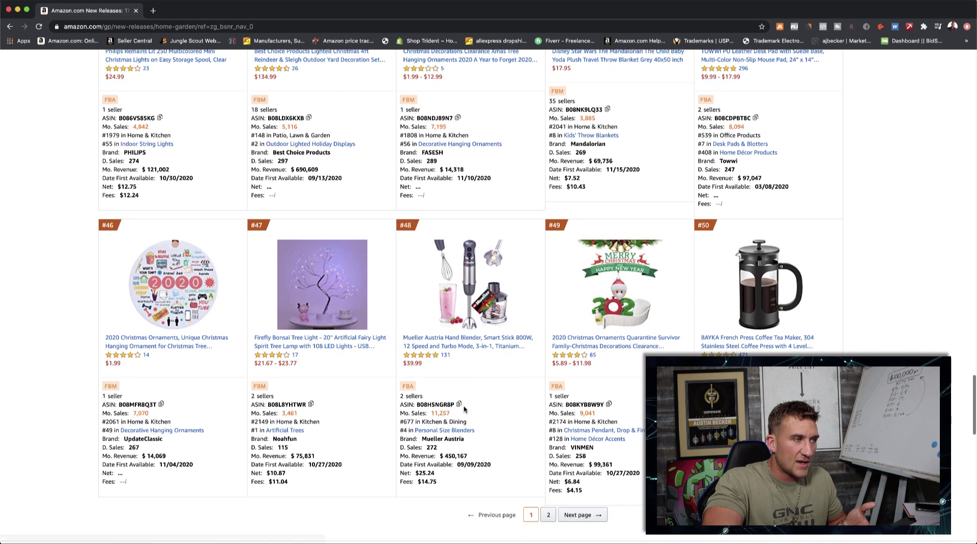
pyautogui.scroll(-1, 464, 408)
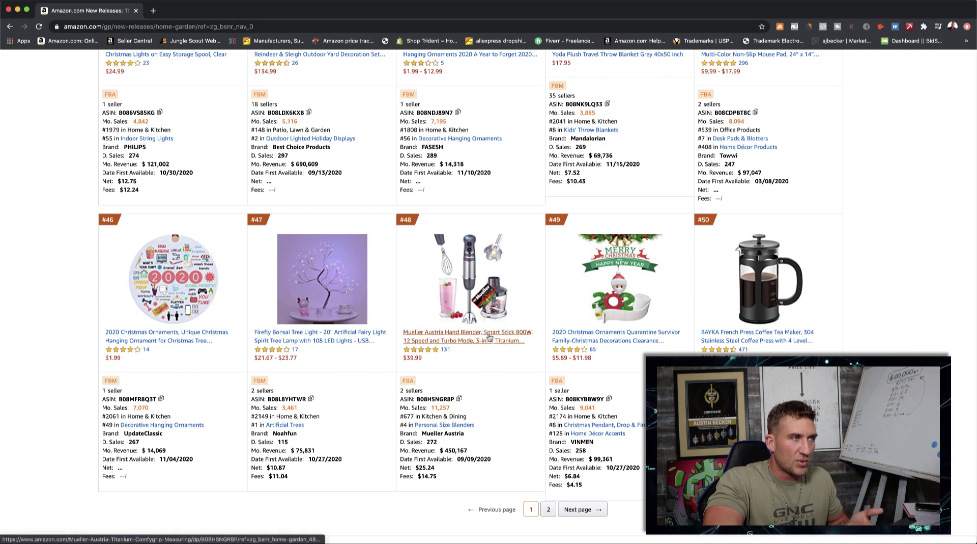
# - Open the Mueller Austria Hand Blender listing at rank 48 and examine its ratings, price and related products
pyautogui.click(468, 340)
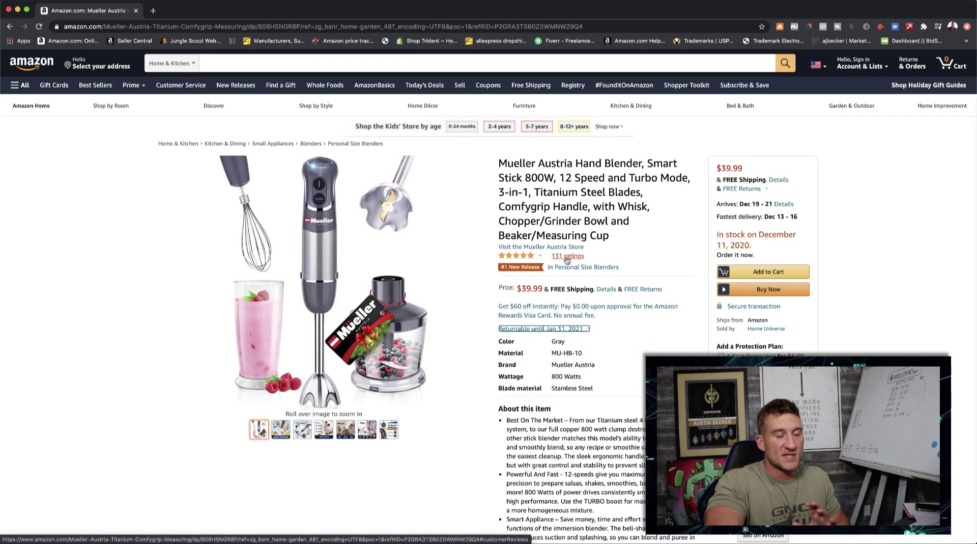
pyautogui.scroll(-1, 458, 299)
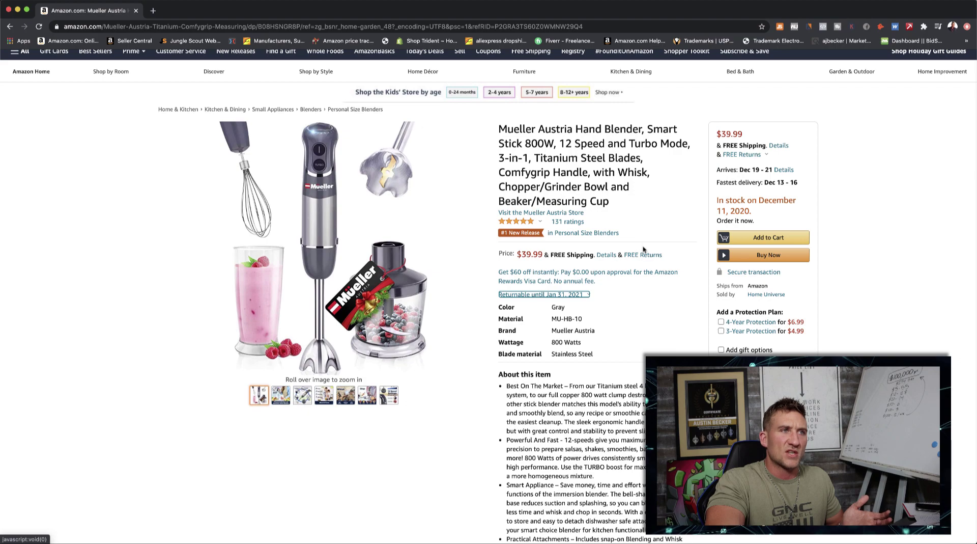
pyautogui.scroll(-15, 644, 250)
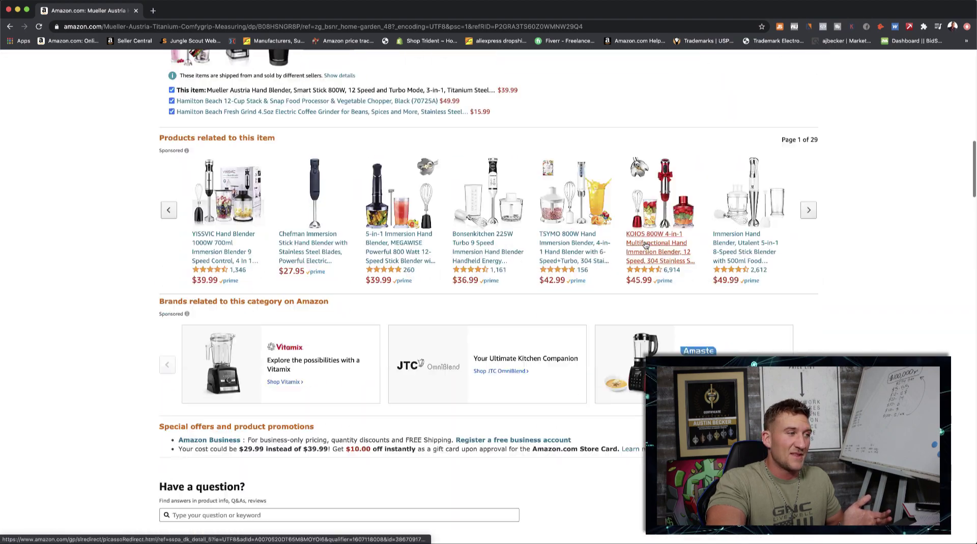
pyautogui.scroll(15, 645, 245)
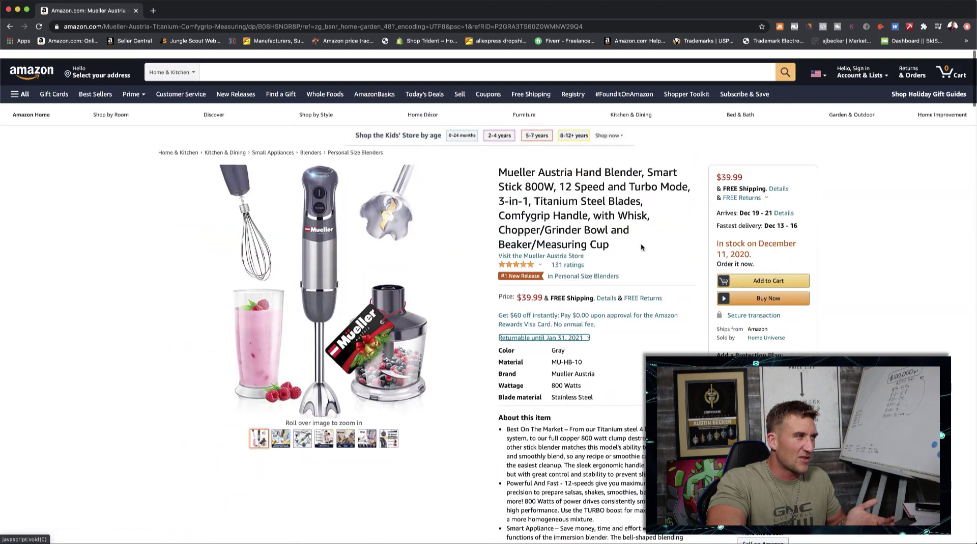
pyautogui.scroll(-1, 640, 243)
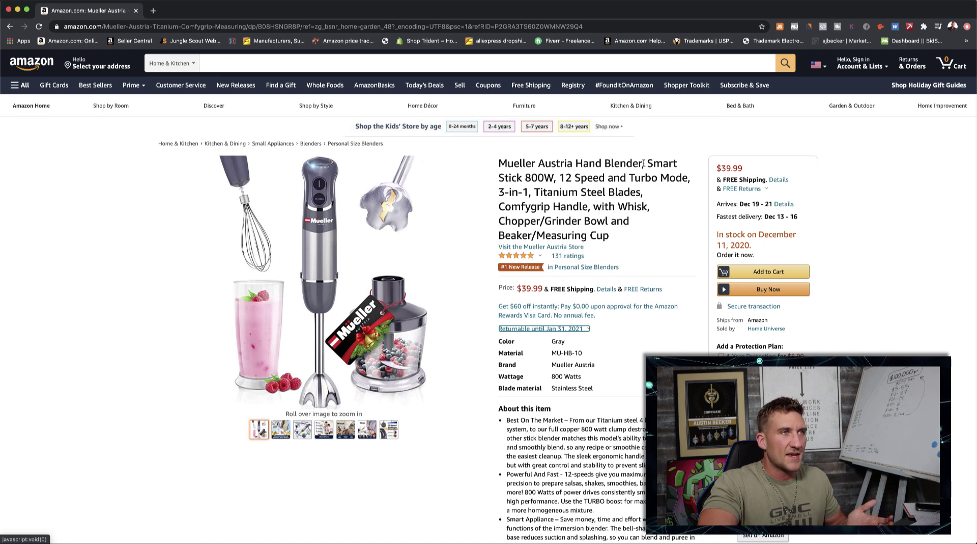
# - Copy "Hand Blender" from the listing's title and search the Home & Kitchen department for it
pyautogui.moveTo(642, 163); pyautogui.dragTo(573, 163)
pyautogui.hotkey('ctrl', 'c')
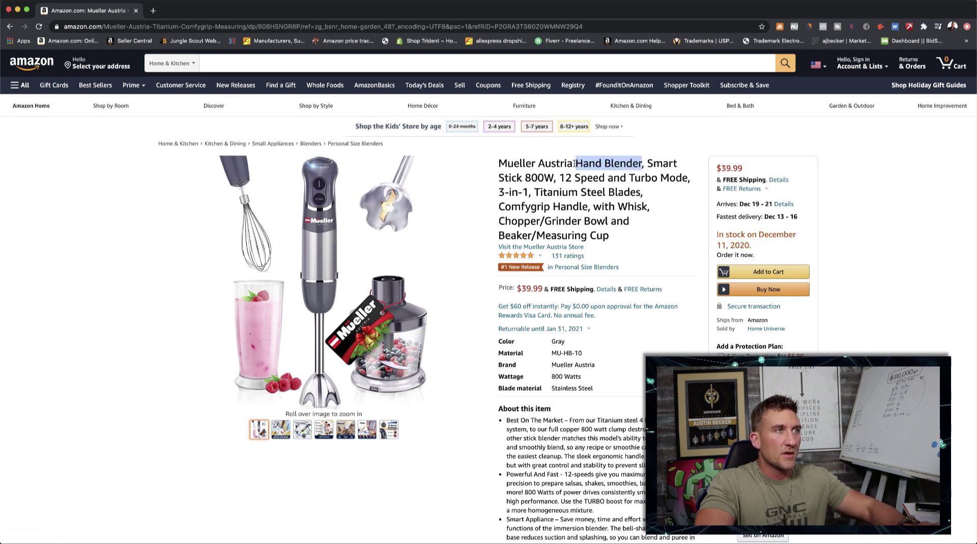
pyautogui.click(236, 56)
pyautogui.hotkey('ctrl', 'v')
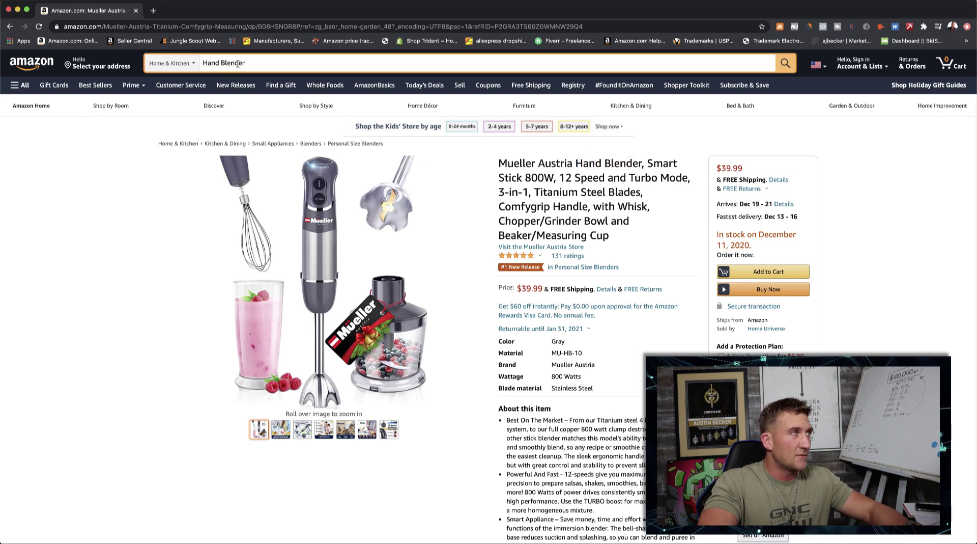
pyautogui.press('Return')
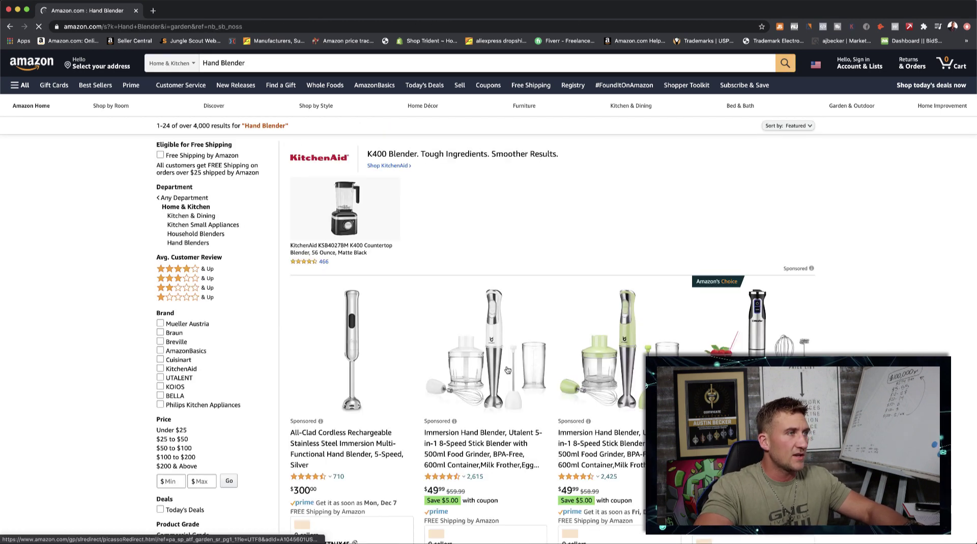
# - Open the Jungle Scout overview for the hand blender results and compare prices, monthly revenue, launch dates and review counts down to row 15
pyautogui.scroll(-2, 539, 349)
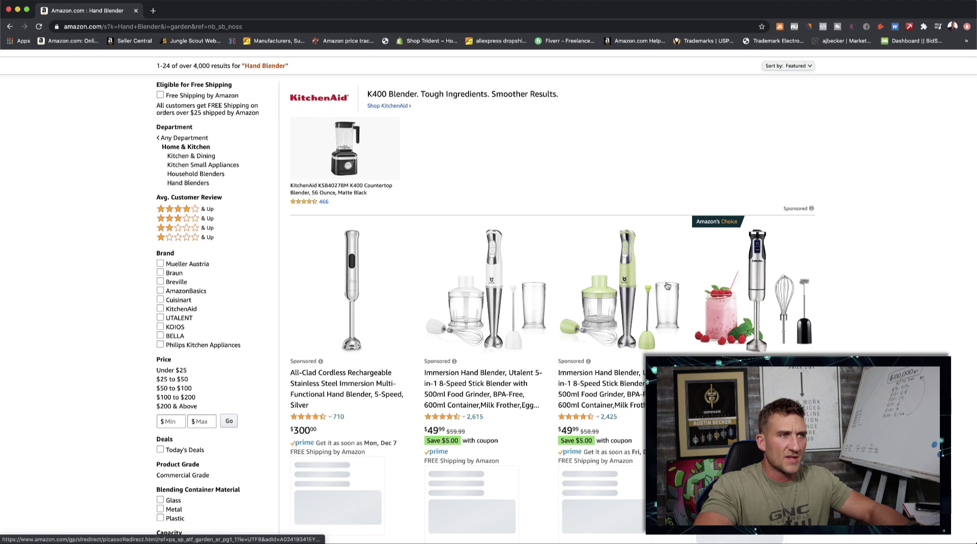
pyautogui.click(781, 27)
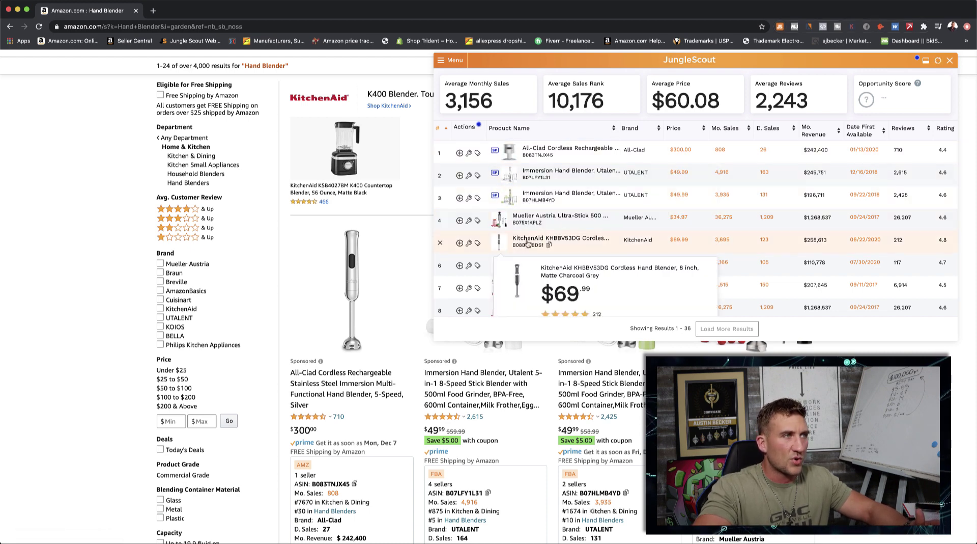
pyautogui.scroll(-1, 549, 217)
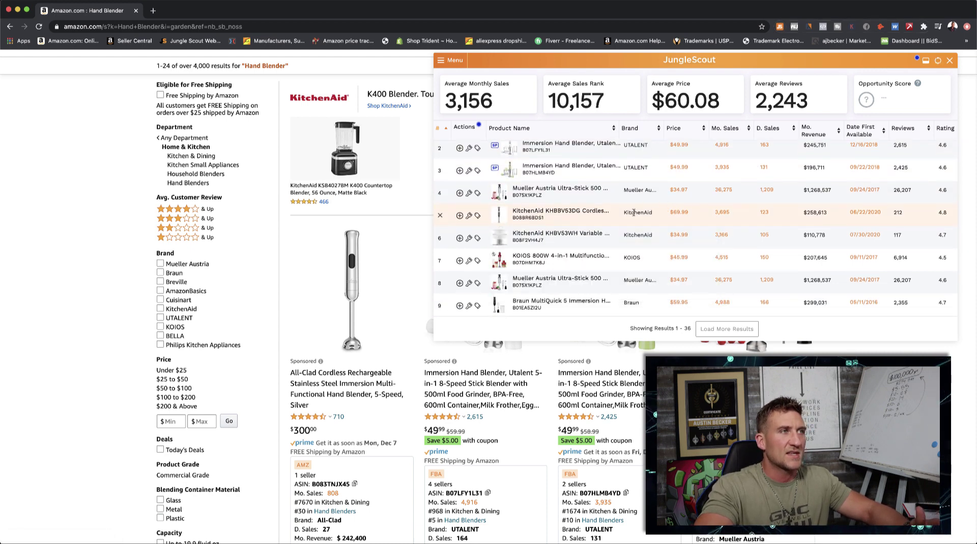
pyautogui.scroll(-1, 548, 239)
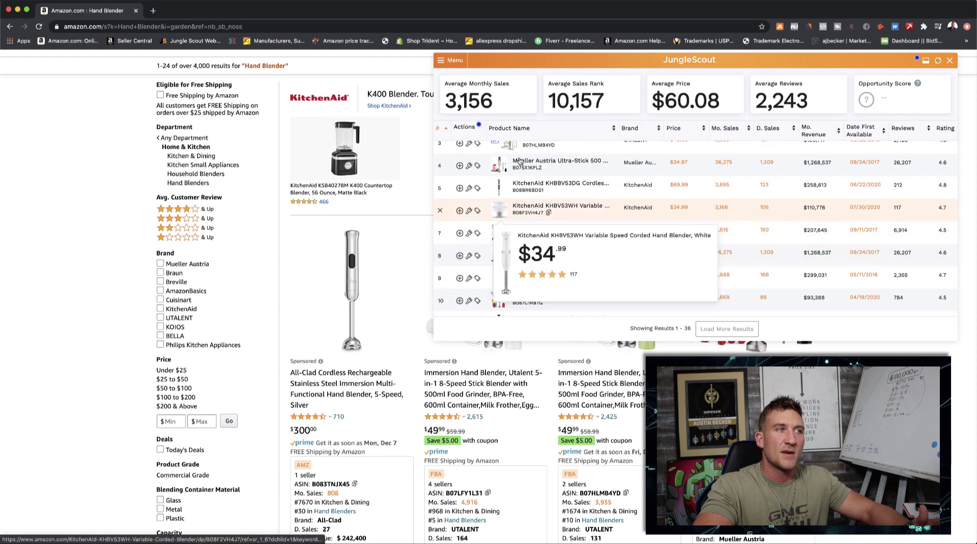
pyautogui.scroll(-1, 554, 163)
pyautogui.scroll(-4, 711, 245)
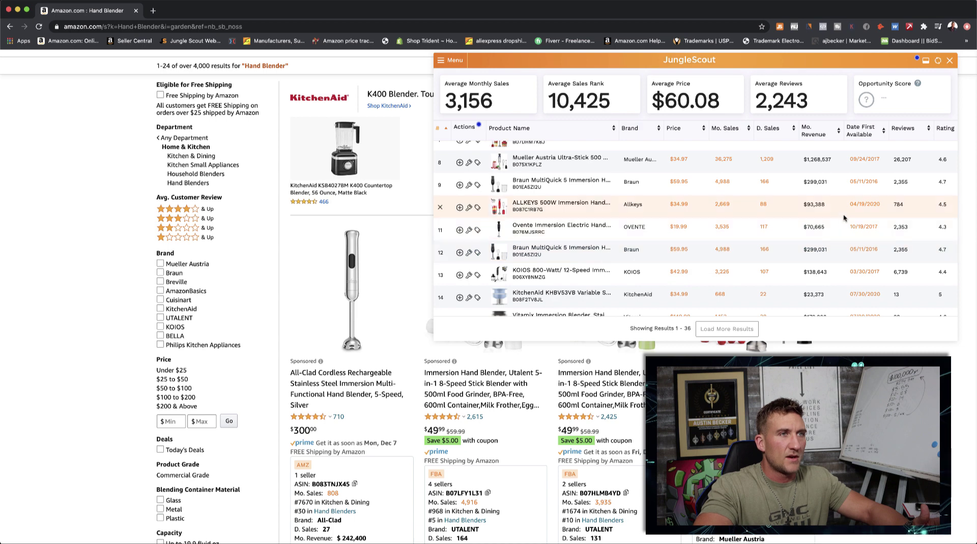
pyautogui.scroll(1, 833, 269)
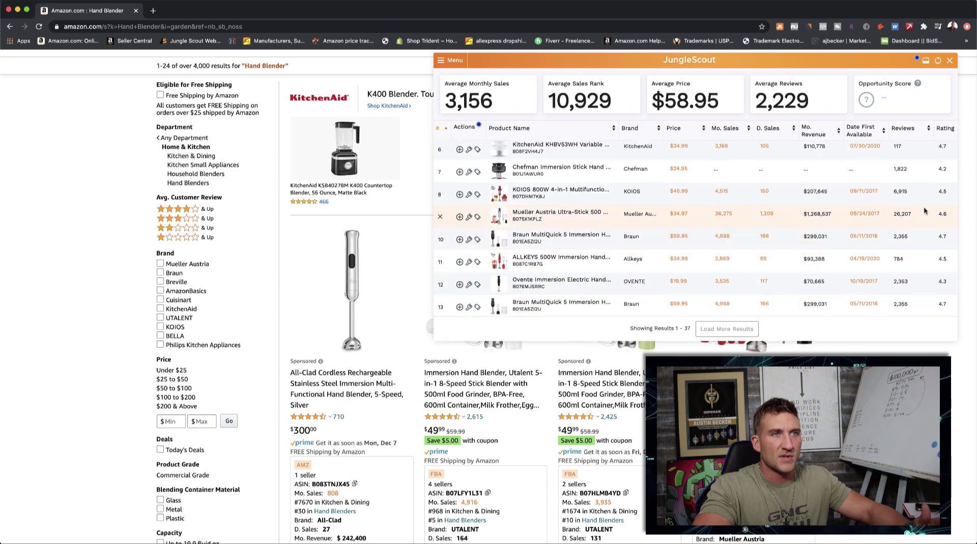
pyautogui.scroll(-6, 906, 229)
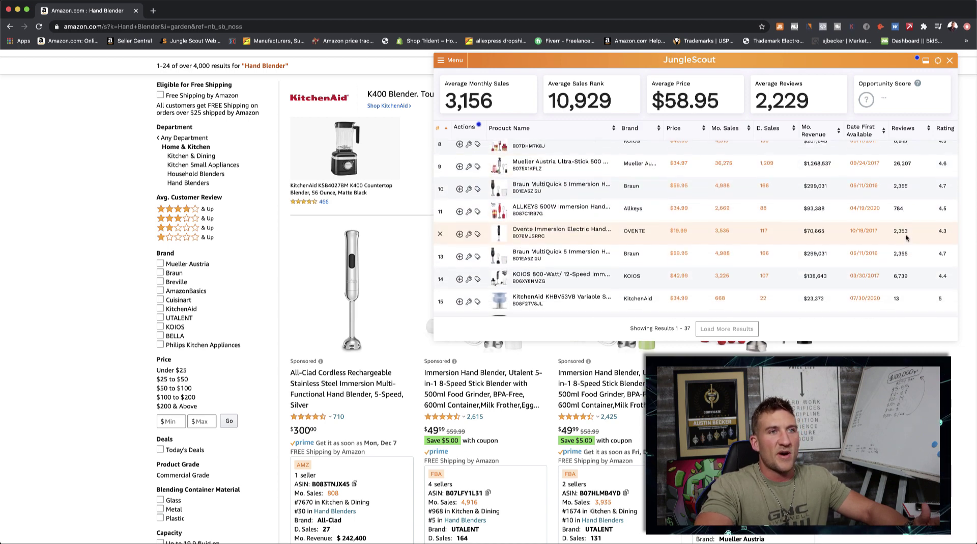
# - Review sales, launch dates and review counts of the remaining hand blenders down to row 37, and close the Jungle Scout overview
pyautogui.scroll(-1, 905, 241)
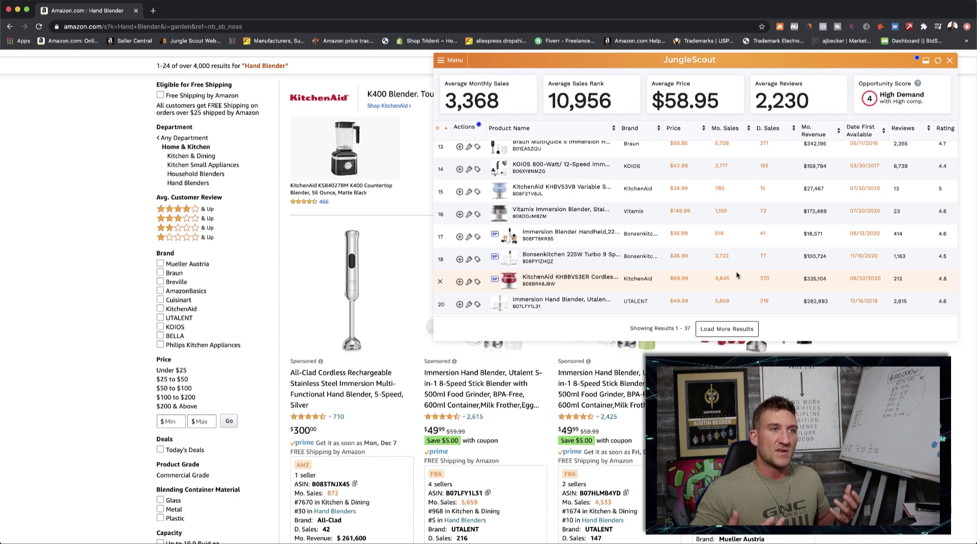
pyautogui.scroll(2, 255, 66)
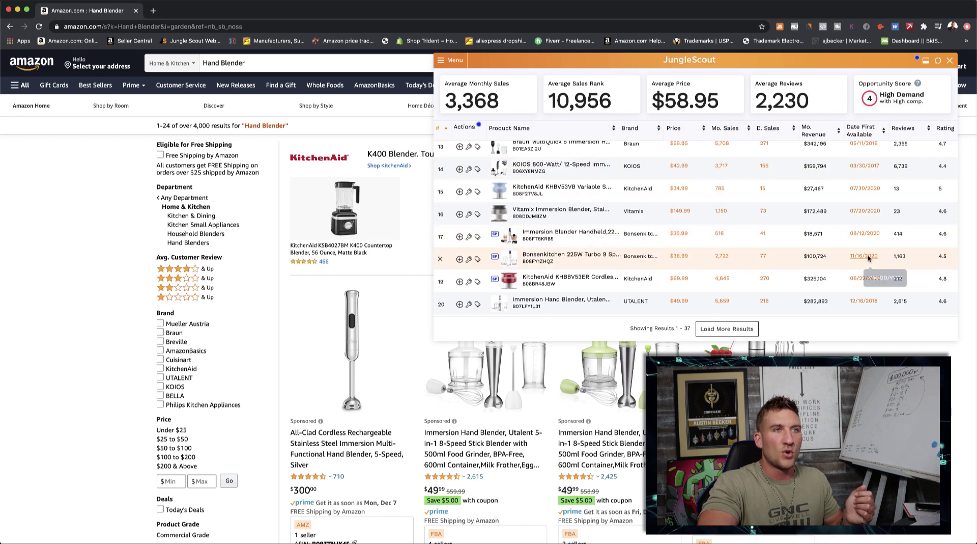
pyautogui.scroll(-5, 883, 270)
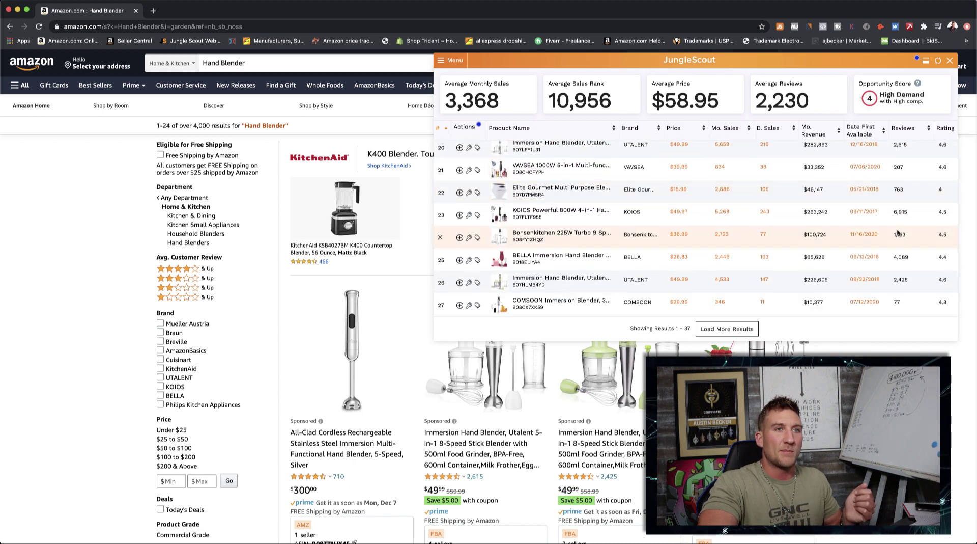
pyautogui.scroll(-7, 901, 236)
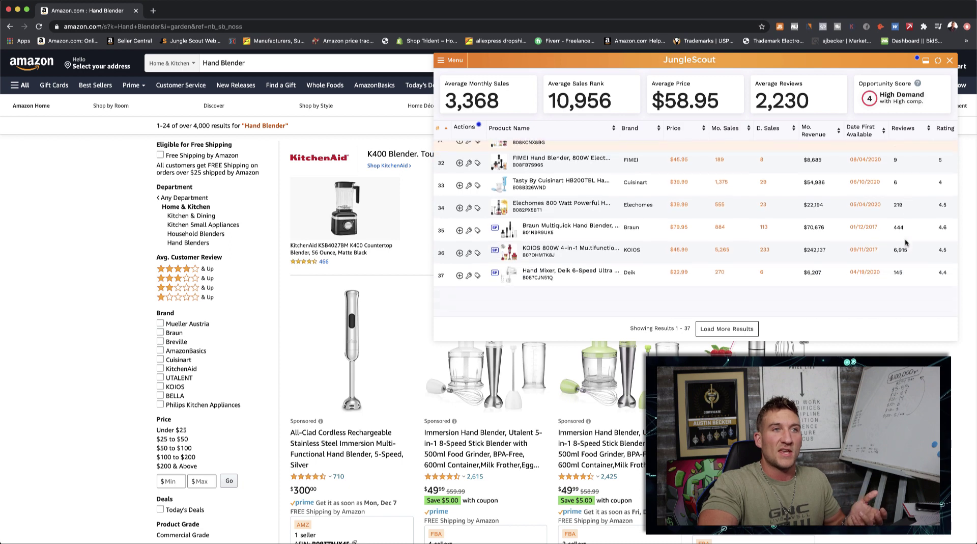
pyautogui.scroll(-1, 906, 244)
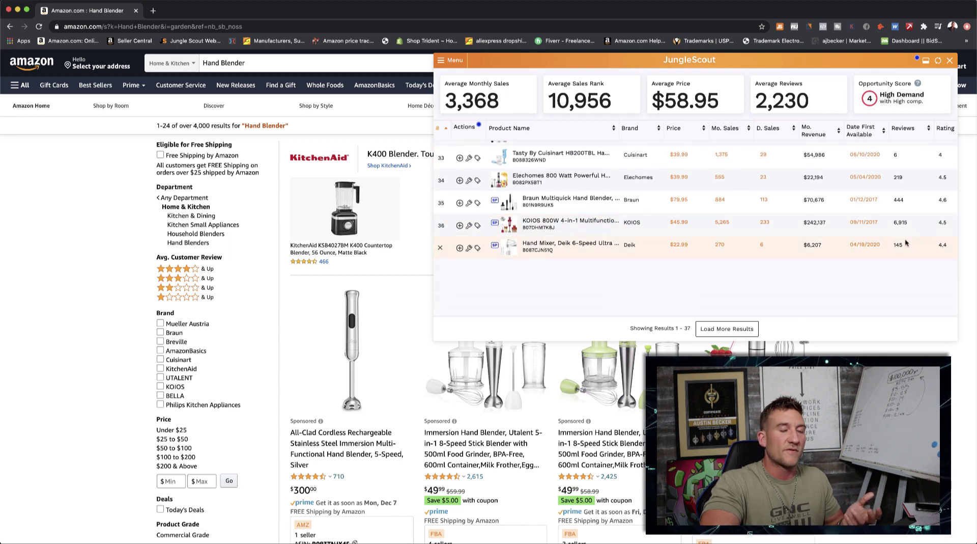
pyautogui.click(949, 61)
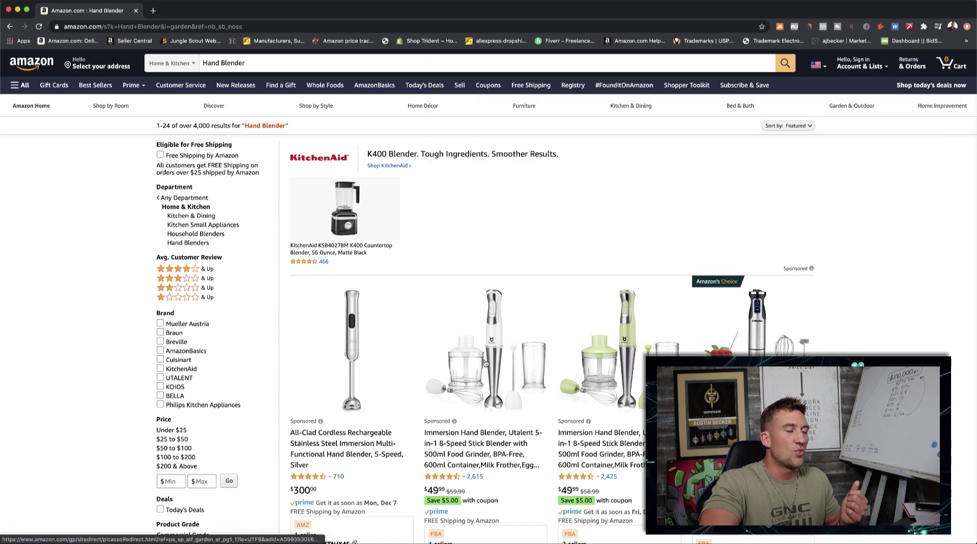
pyautogui.scroll(-3, 455, 406)
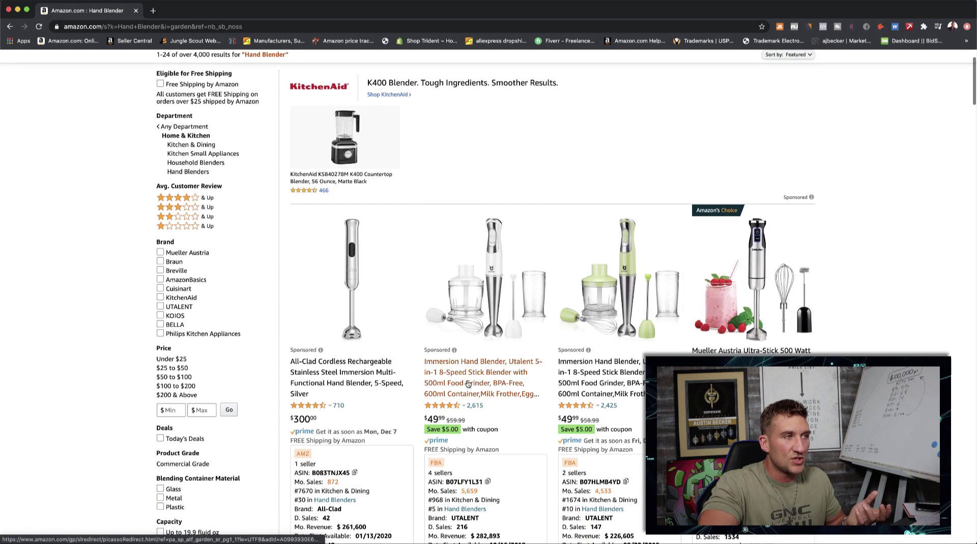
# - Open Alibaba in a new browser tab and search its products for "hand blender"
pyautogui.click(152, 11)
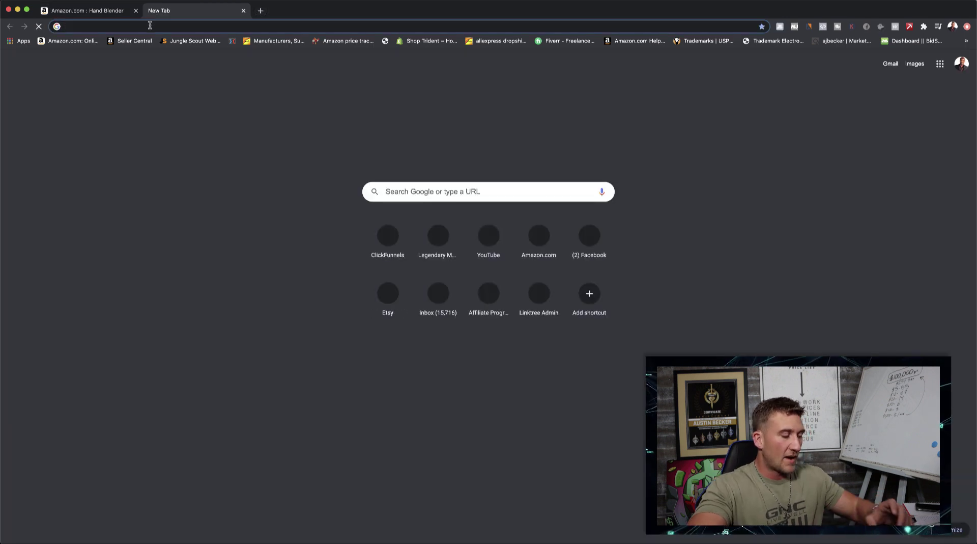
pyautogui.write('alibab')
pyautogui.press('Return')
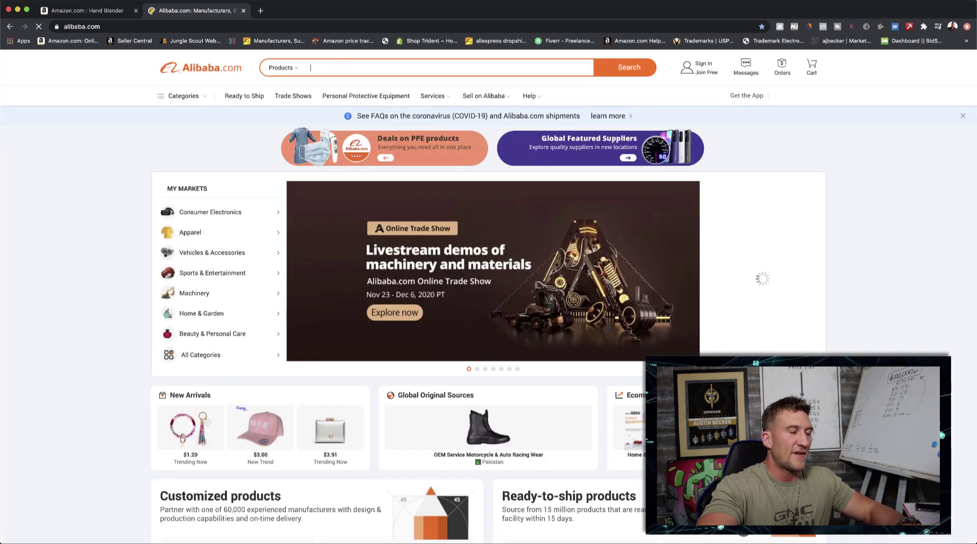
pyautogui.write('hand b')
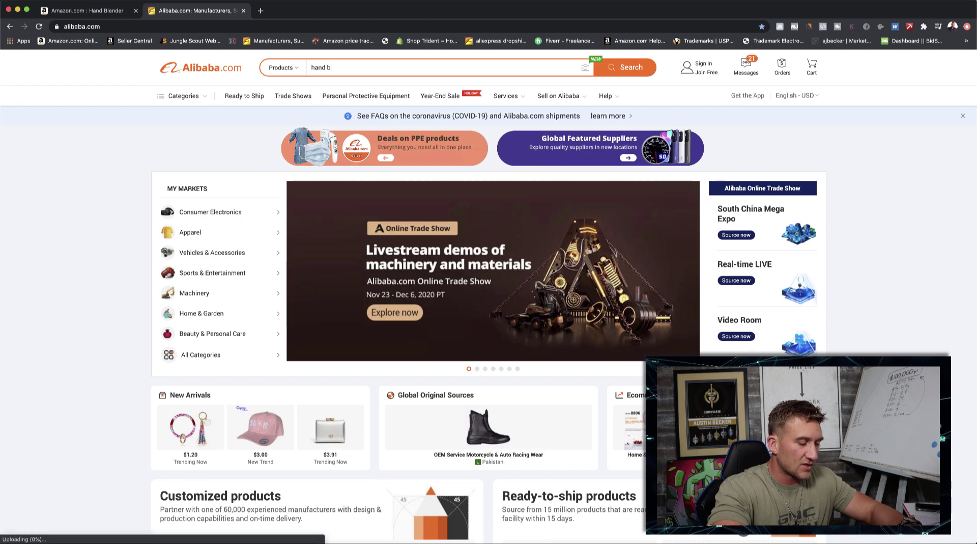
pyautogui.write('lender')
pyautogui.press('Return')
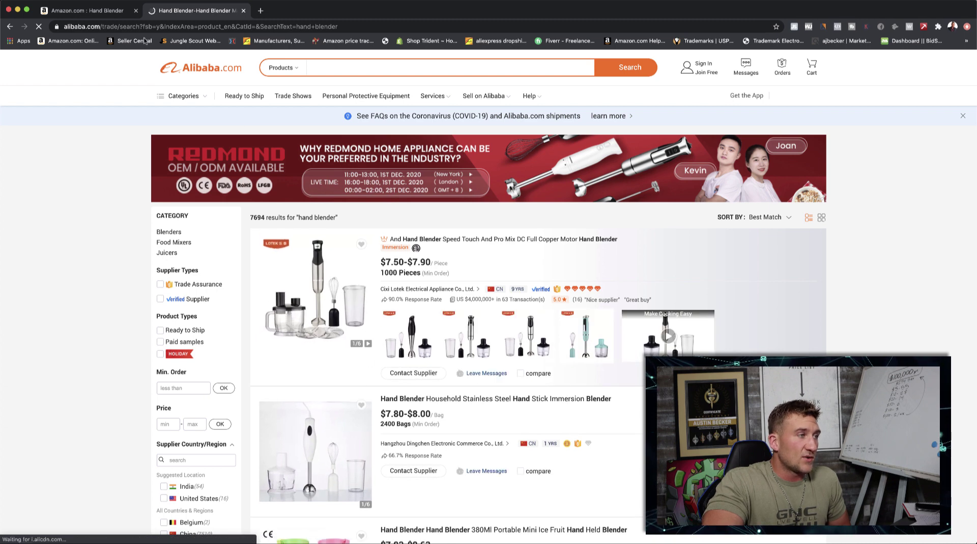
# - Return to the Amazon hand blender results and compare the first two rows' designs, prices, net amounts and fees with the Alibaba products
pyautogui.click(88, 11)
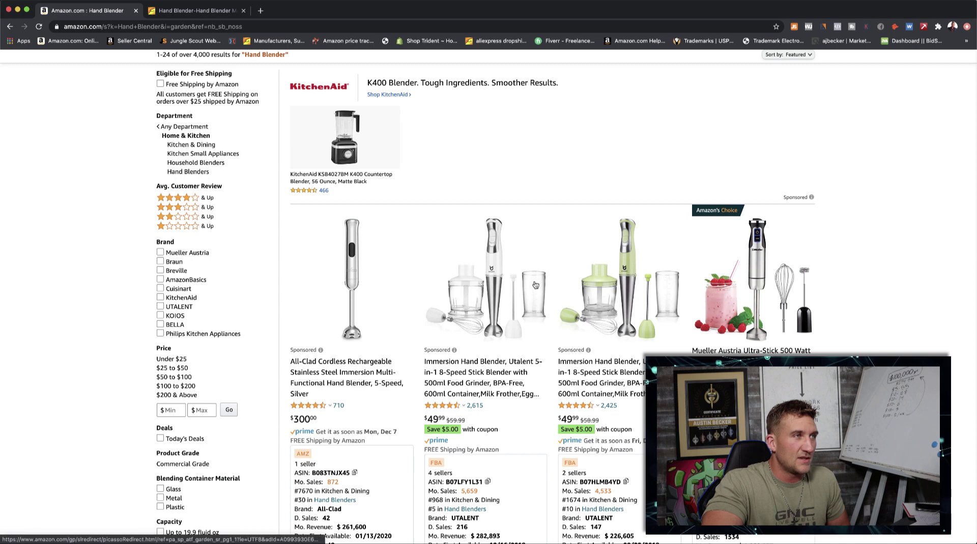
pyautogui.click(196, 12)
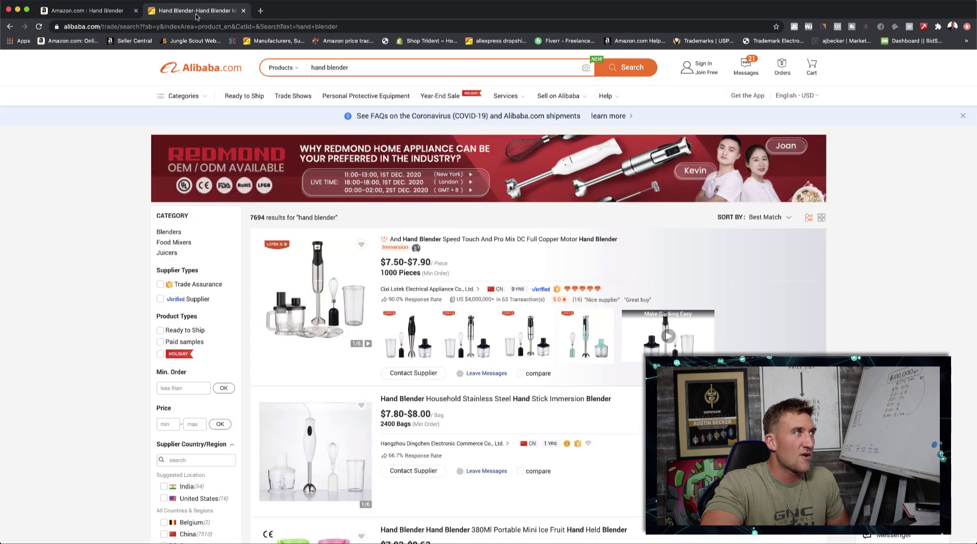
pyautogui.click(105, 16)
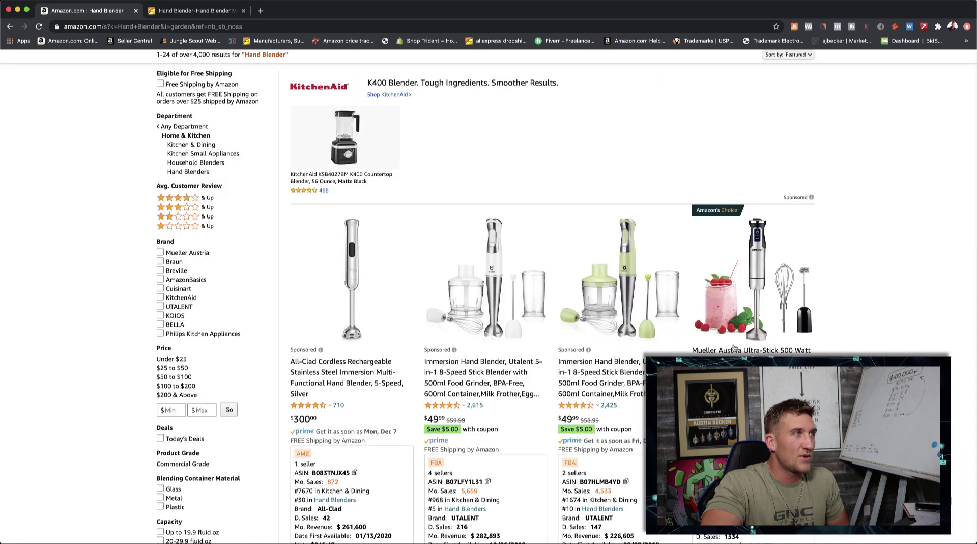
pyautogui.scroll(-6, 735, 348)
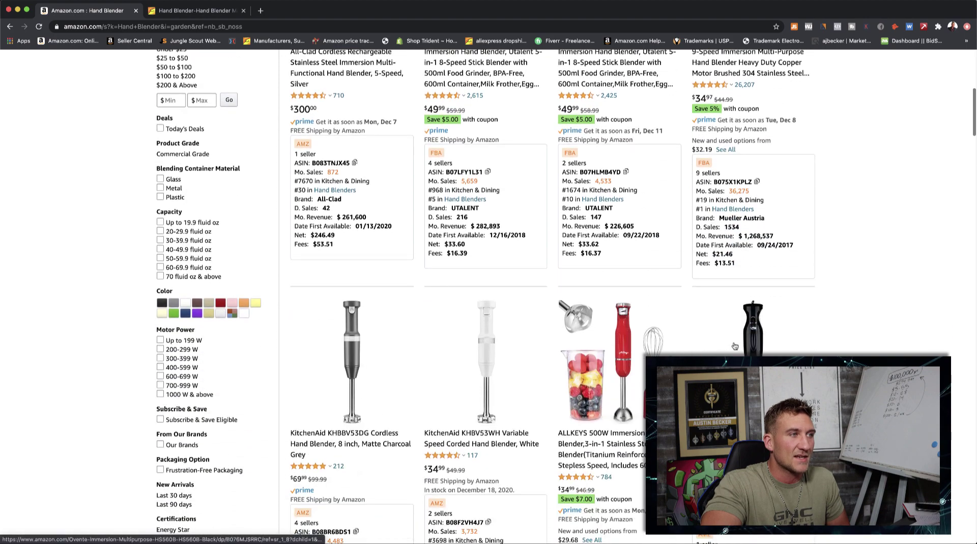
pyautogui.scroll(-4, 734, 346)
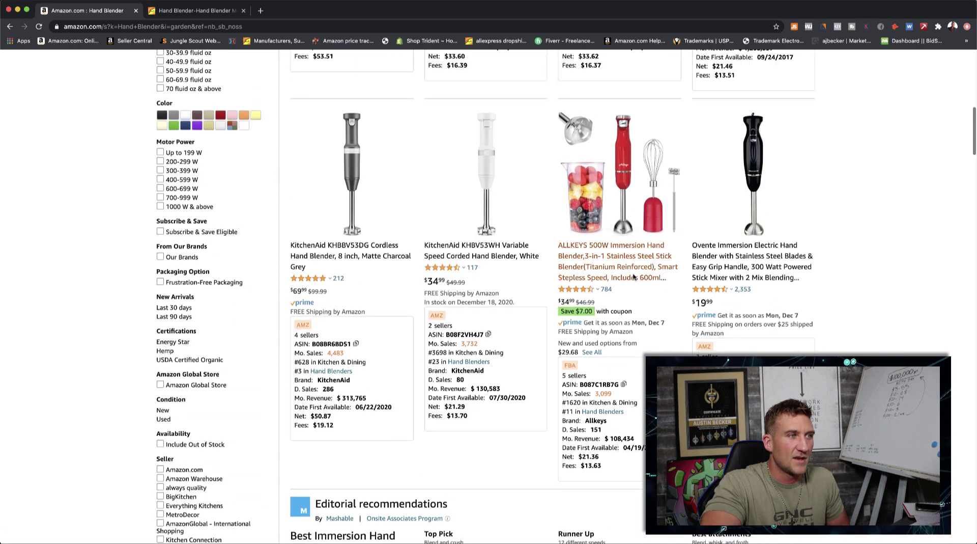
pyautogui.scroll(3, 634, 276)
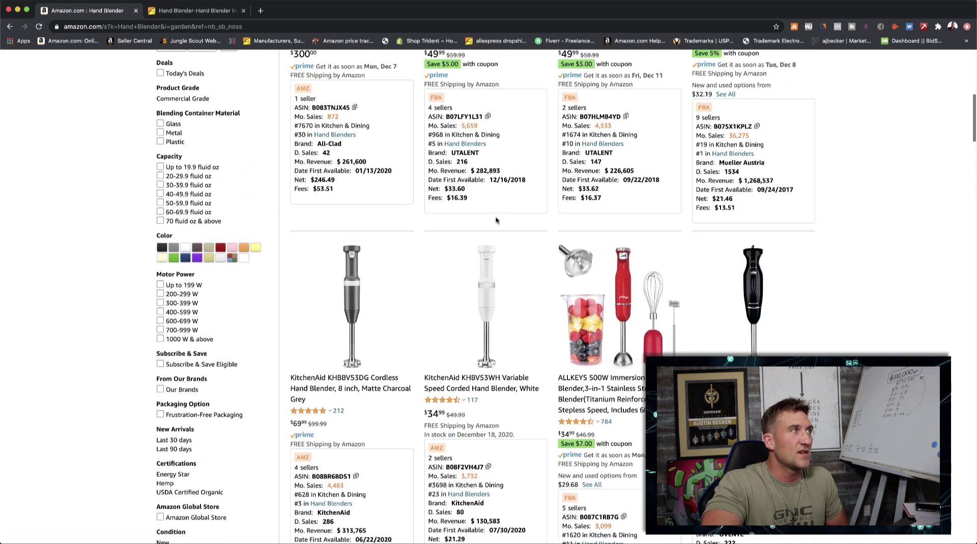
pyautogui.scroll(6, 497, 219)
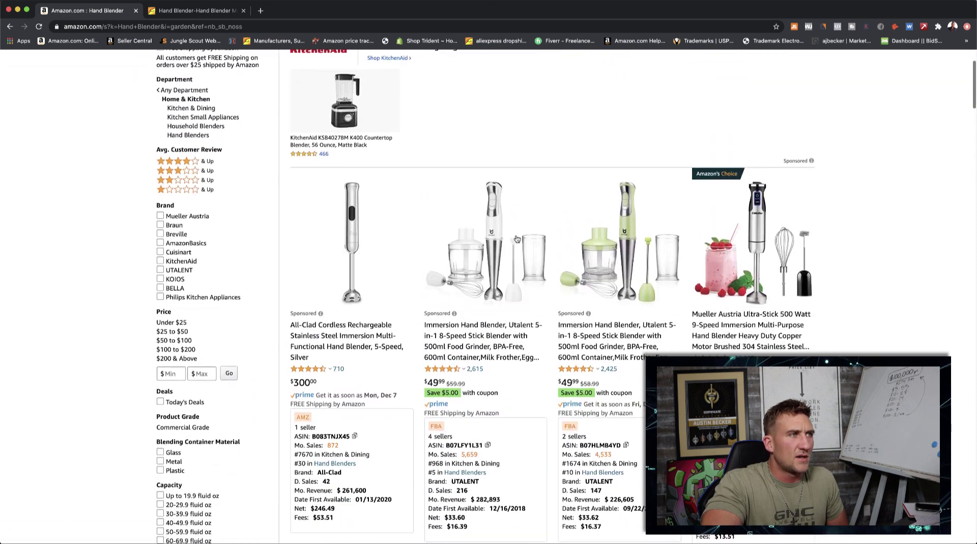
pyautogui.scroll(-1, 517, 239)
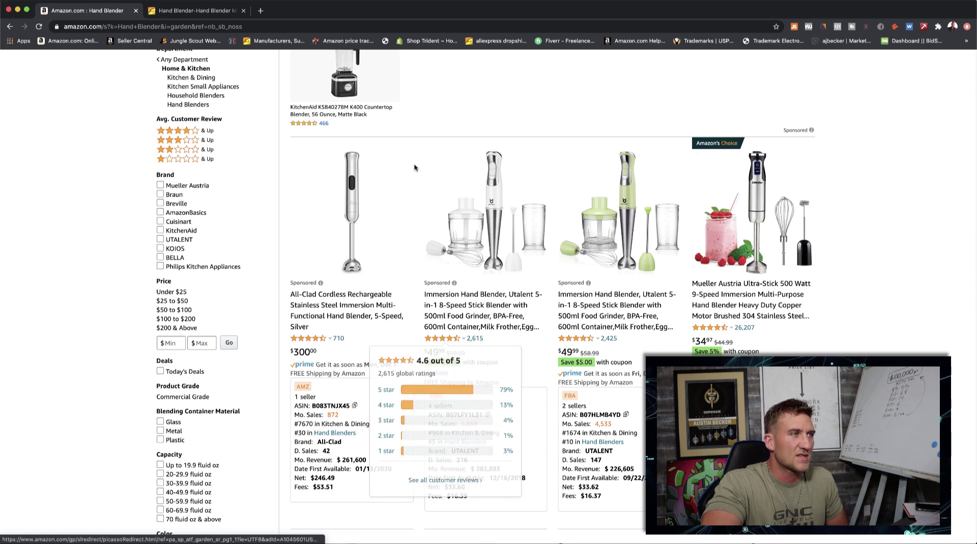
# - Switch to the Alibaba results and examine the first hand blender's price per piece and minimum order
pyautogui.click(198, 12)
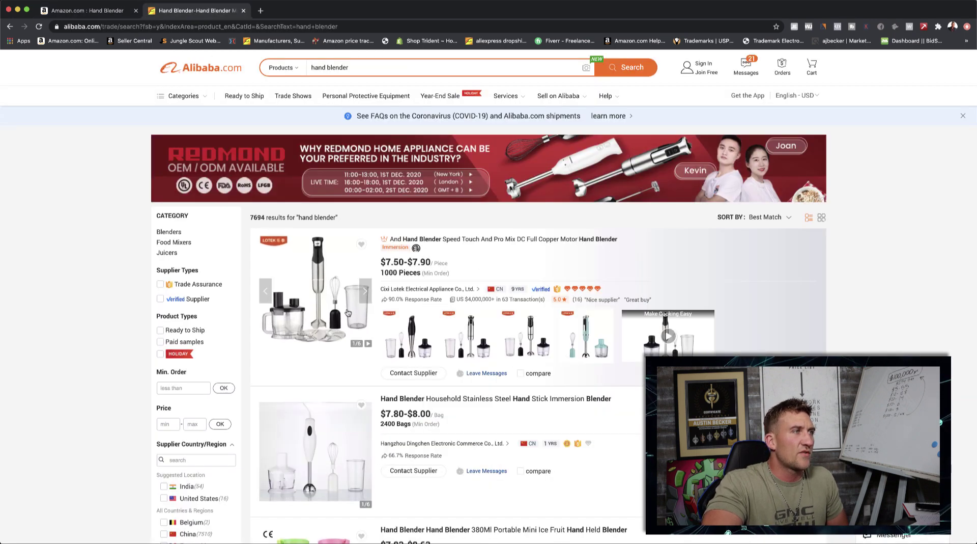
pyautogui.scroll(-1, 356, 265)
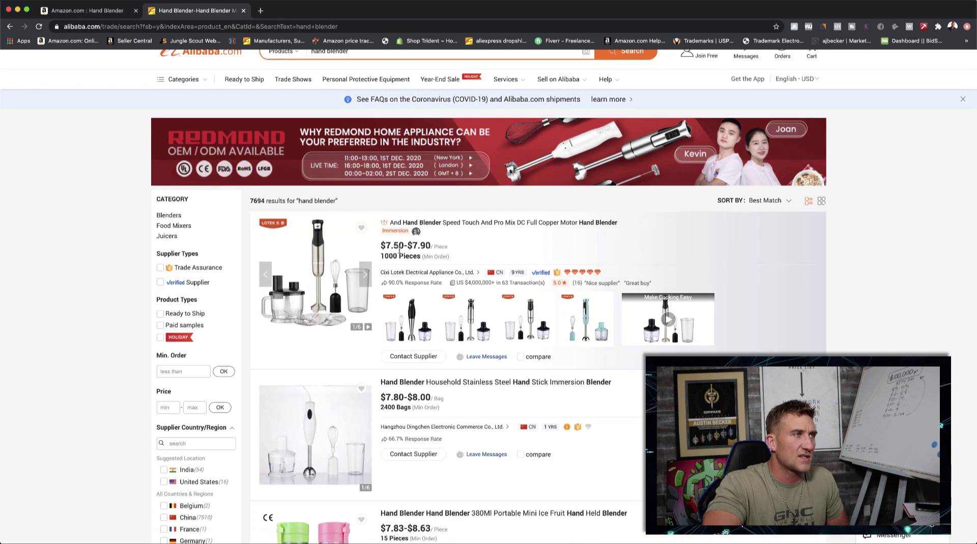
pyautogui.scroll(-1, 450, 248)
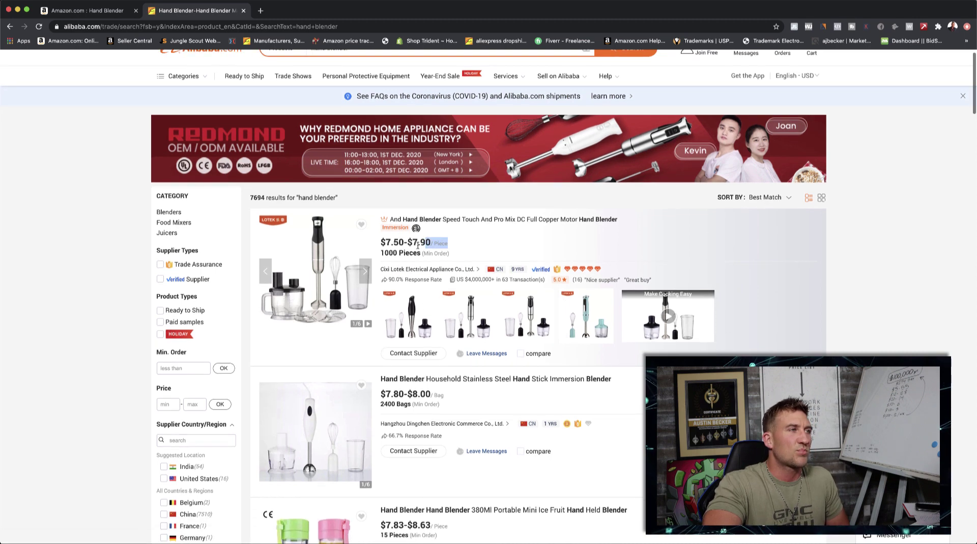
pyautogui.moveTo(450, 247); pyautogui.dragTo(375, 247)
pyautogui.click(471, 246)
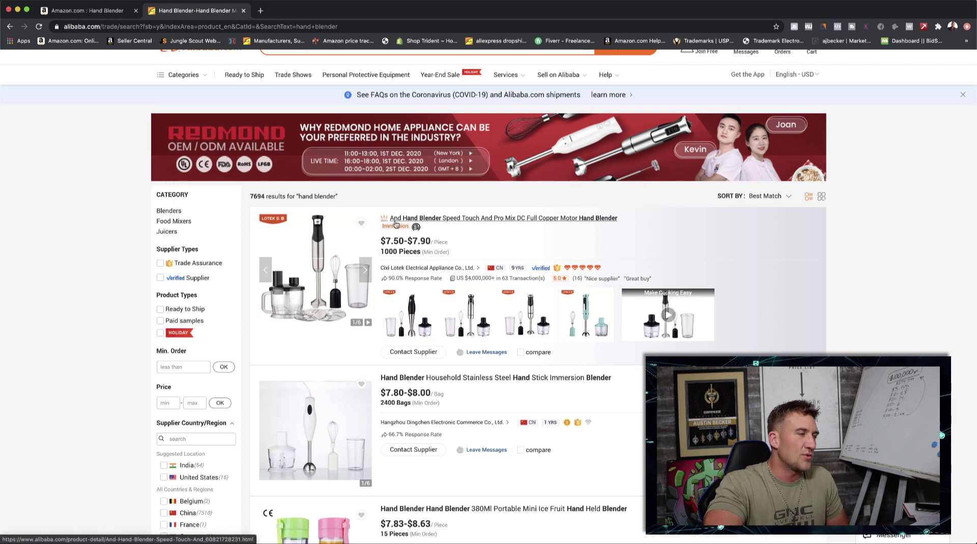
# - Browse the other Alibaba hand blender listings, comparing product styles, unit prices and minimum order quantities
pyautogui.scroll(-8, 464, 241)
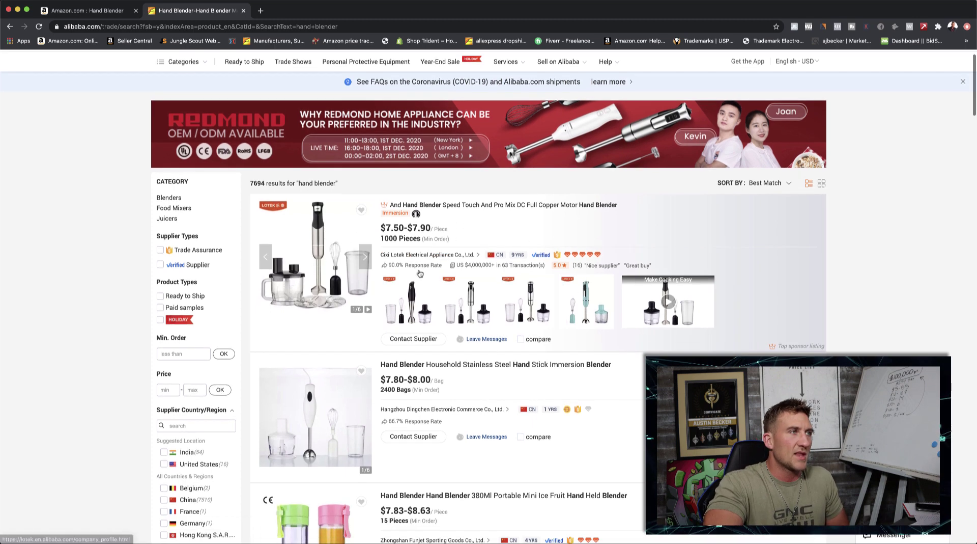
pyautogui.scroll(-7, 419, 269)
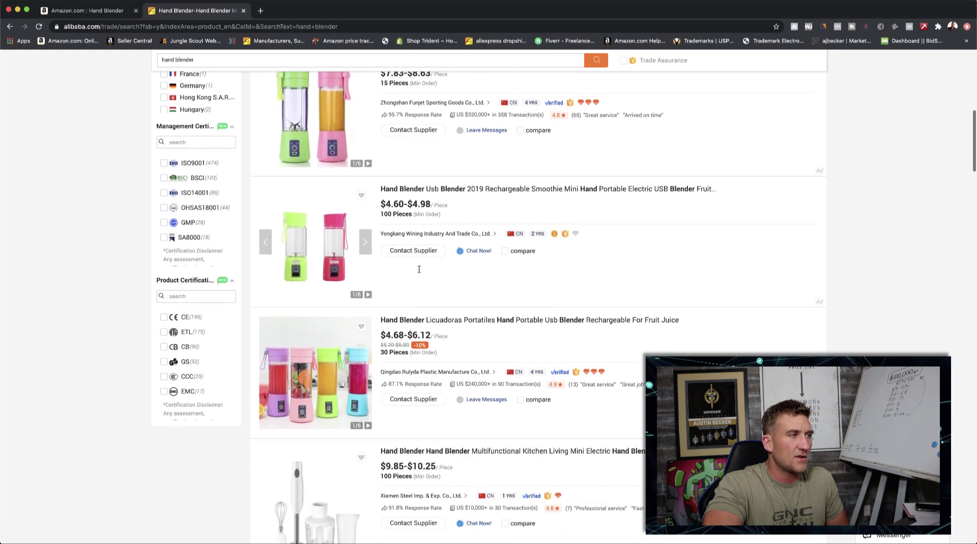
pyautogui.scroll(-3, 419, 272)
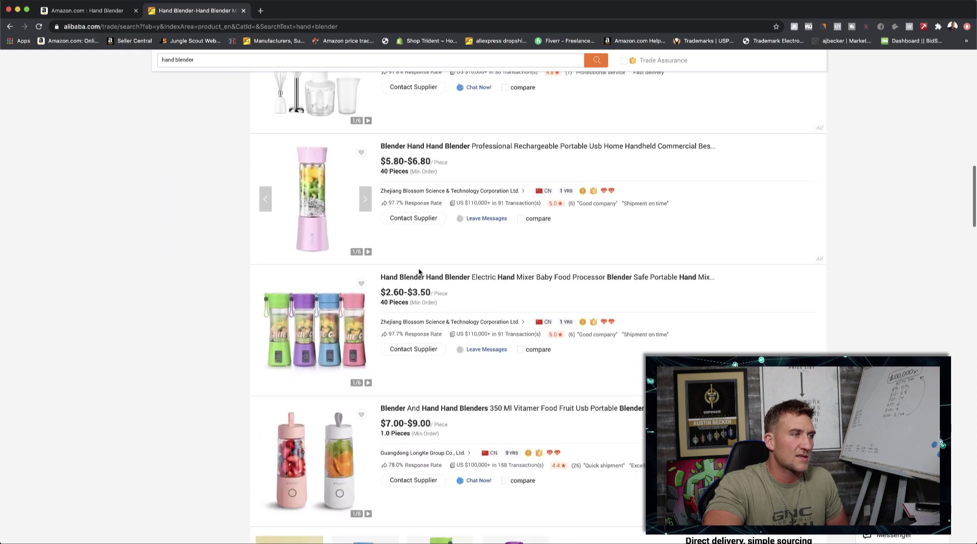
pyautogui.scroll(7, 400, 411)
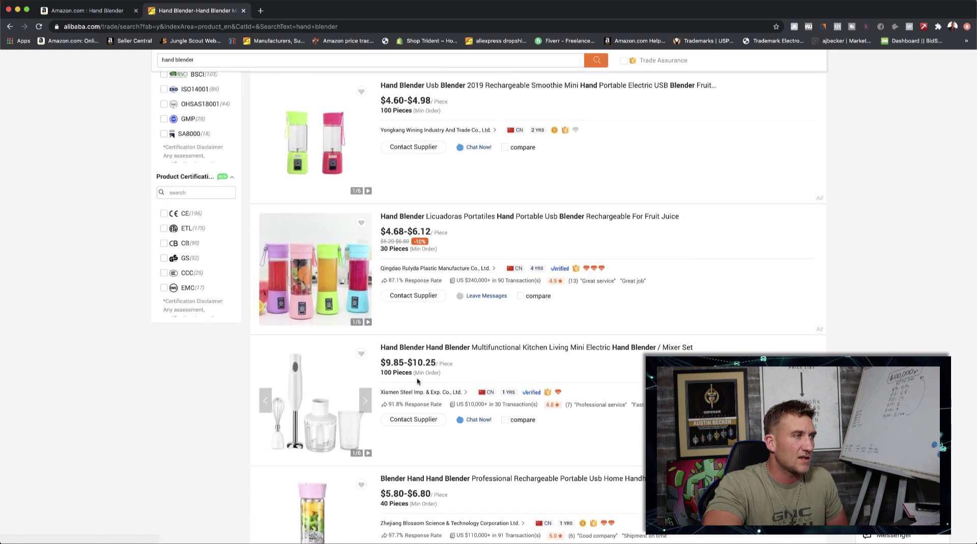
pyautogui.scroll(-11, 415, 387)
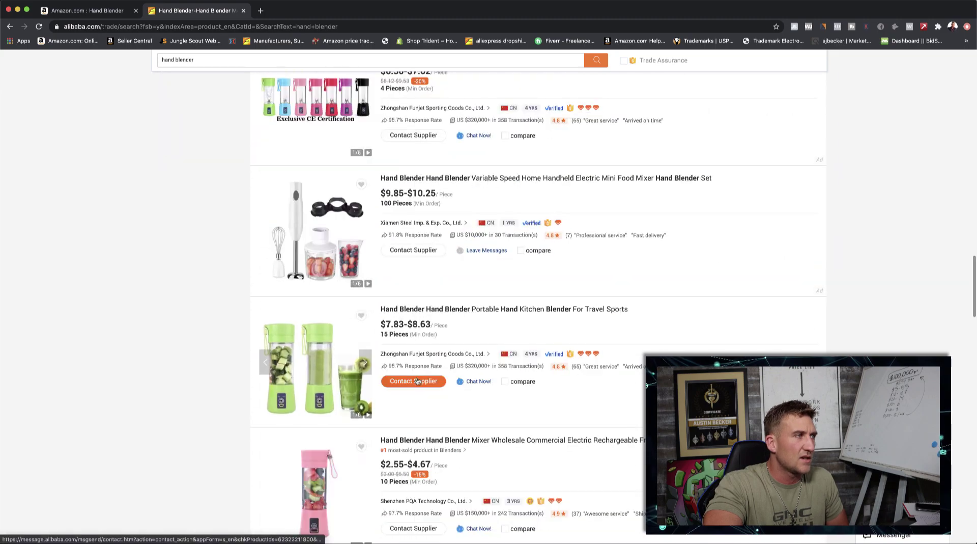
pyautogui.scroll(-6, 418, 381)
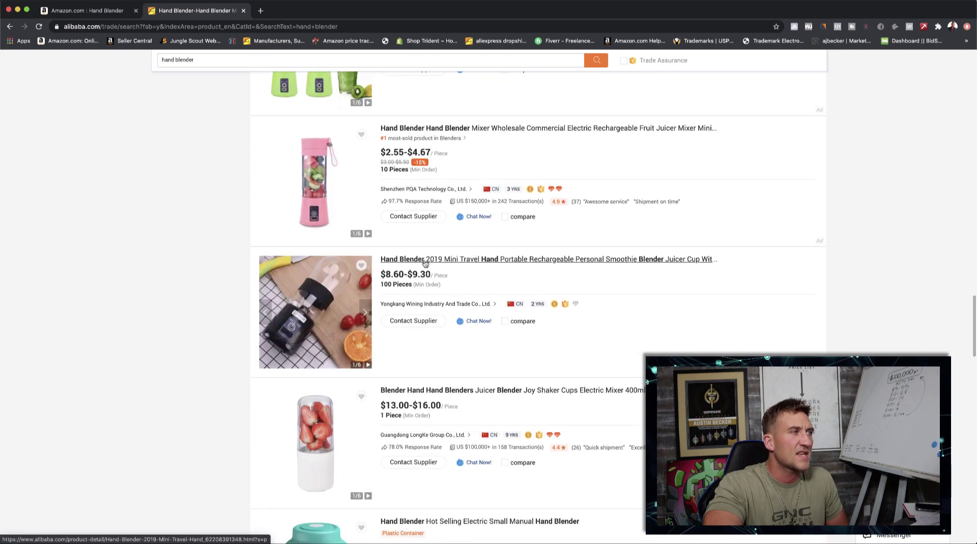
pyautogui.scroll(20, 423, 257)
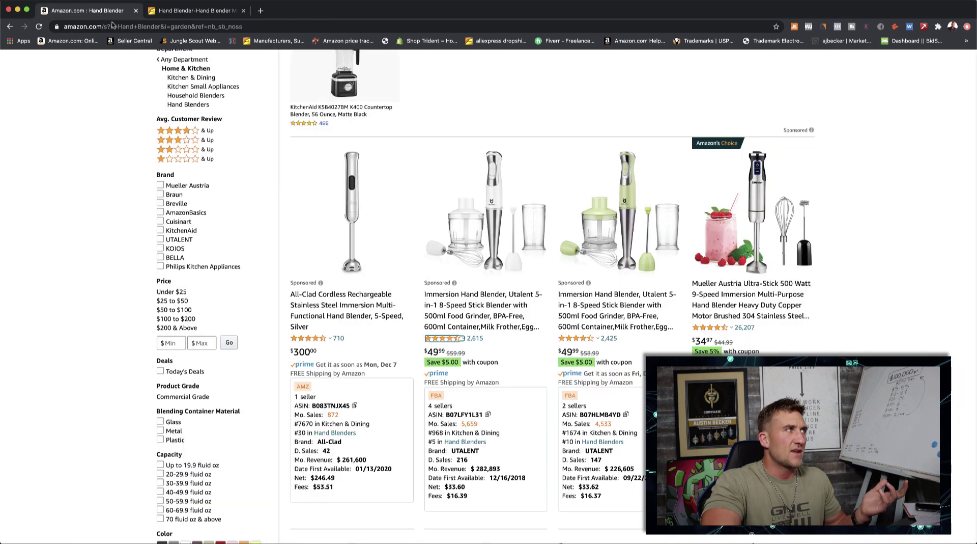
# - Return to the Amazon hand blender results and review the first row's listings, prices and sales data
pyautogui.click(102, 11)
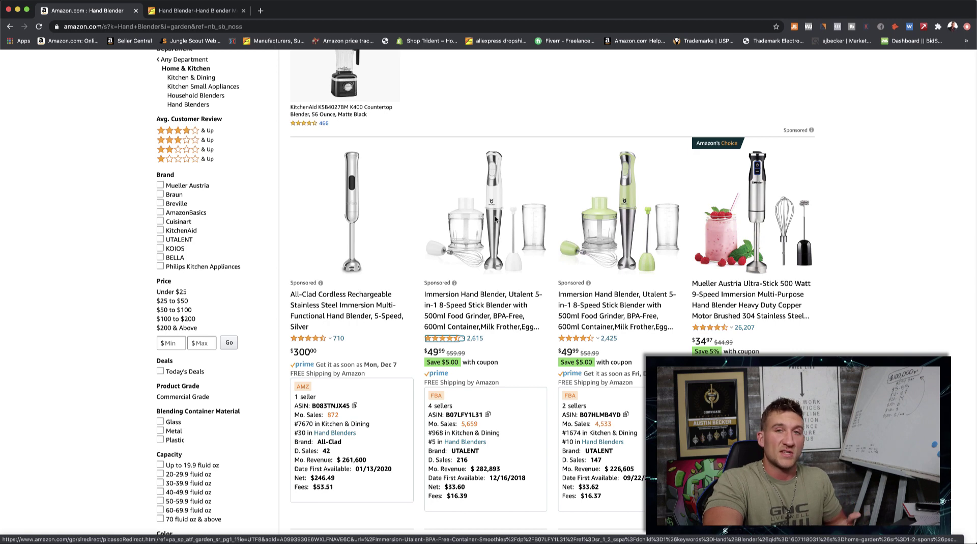
pyautogui.scroll(3, 393, 260)
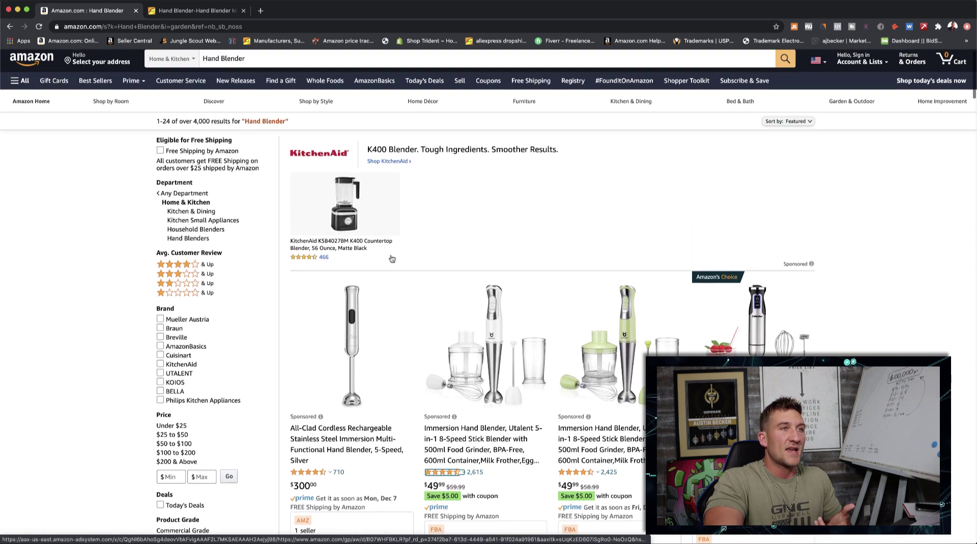
pyautogui.scroll(-1, 394, 261)
pyautogui.scroll(-3, 394, 260)
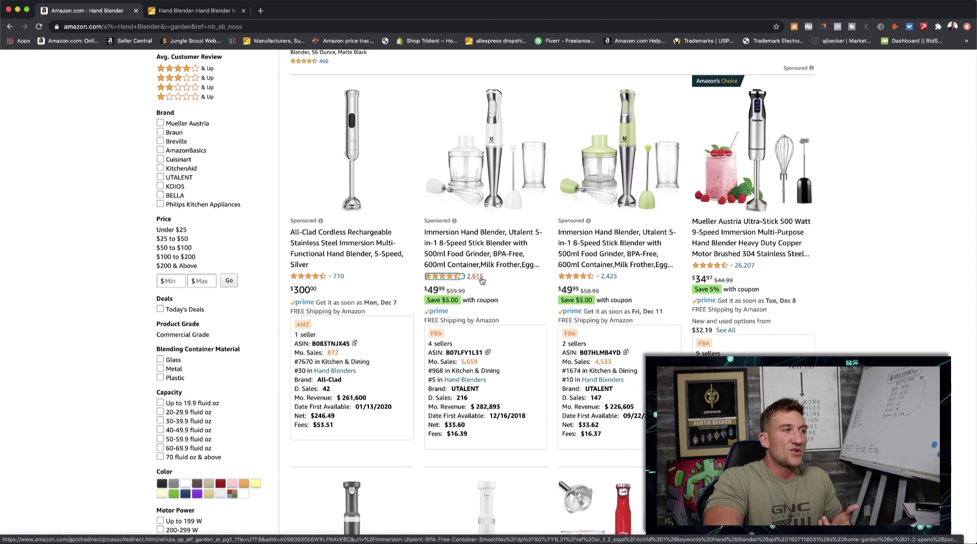
# - Open the white Utalent 5-in-1 hand blender listing and read its 1-star customer reviews
pyautogui.click(480, 278)
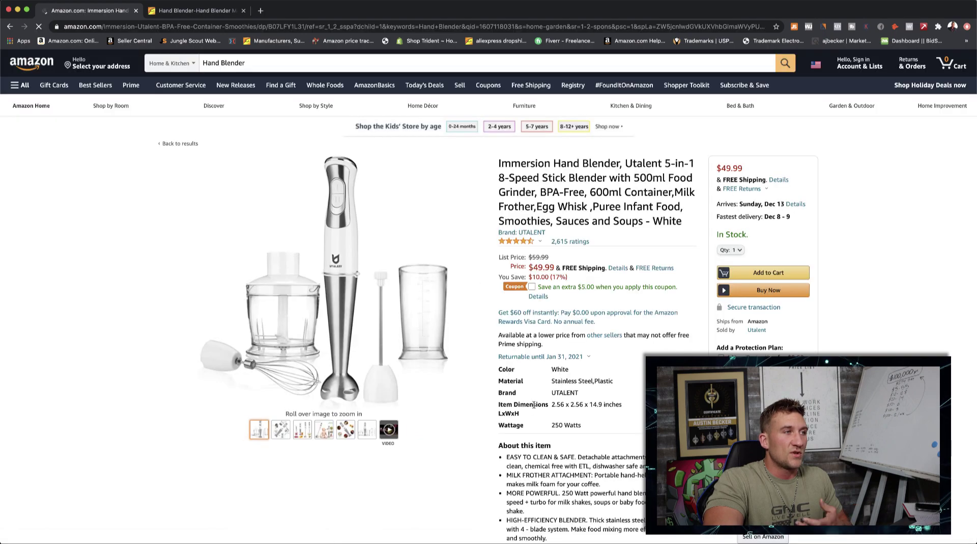
pyautogui.scroll(-20, 533, 403)
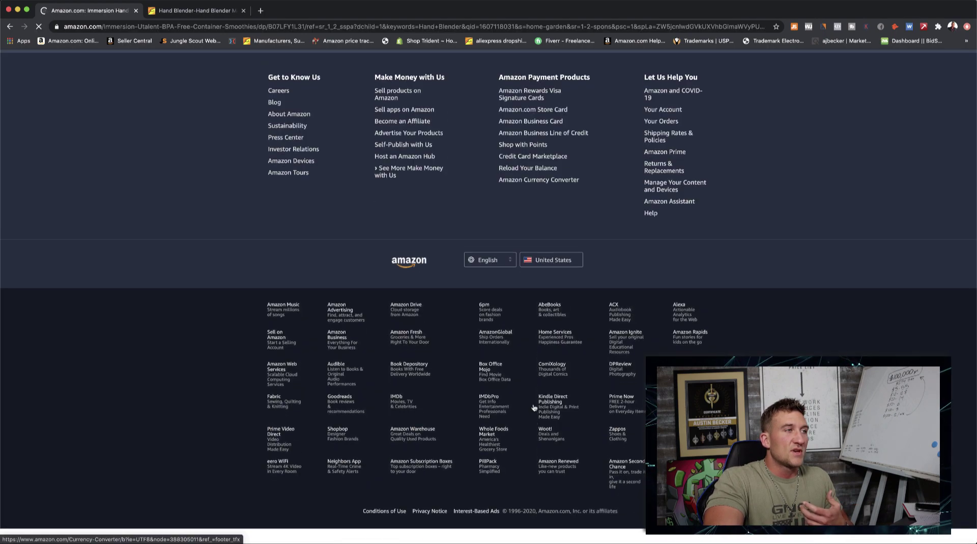
pyautogui.scroll(15, 532, 407)
pyautogui.scroll(-5, 522, 402)
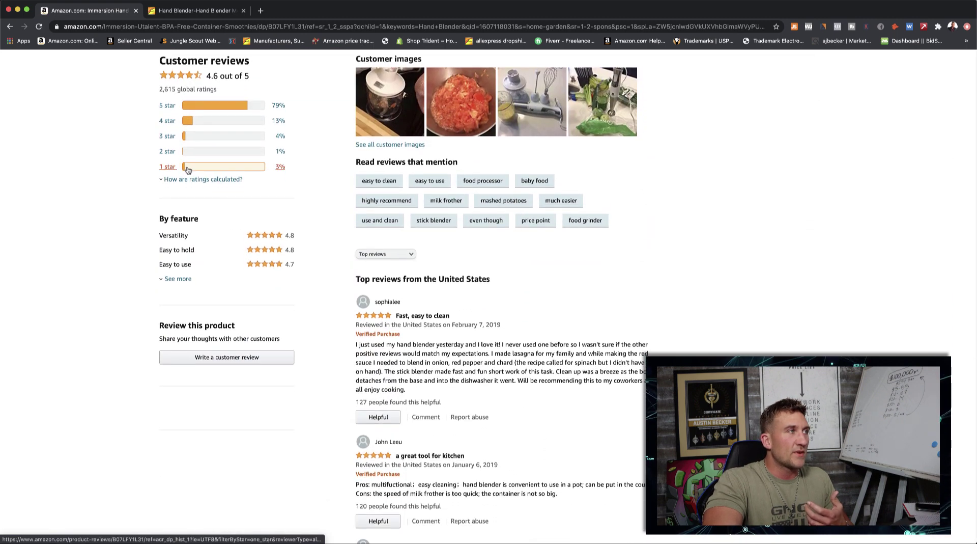
pyautogui.click(207, 167)
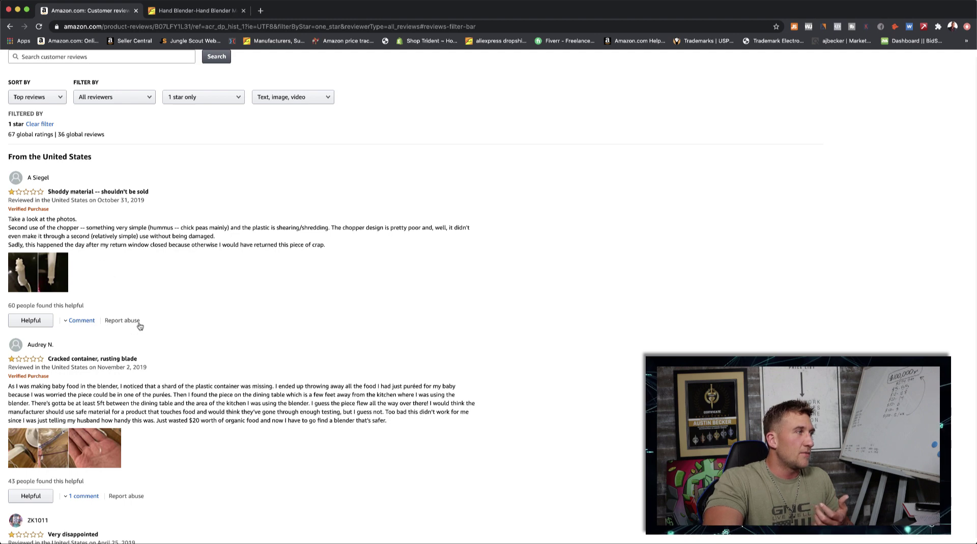
pyautogui.scroll(2, 115, 131)
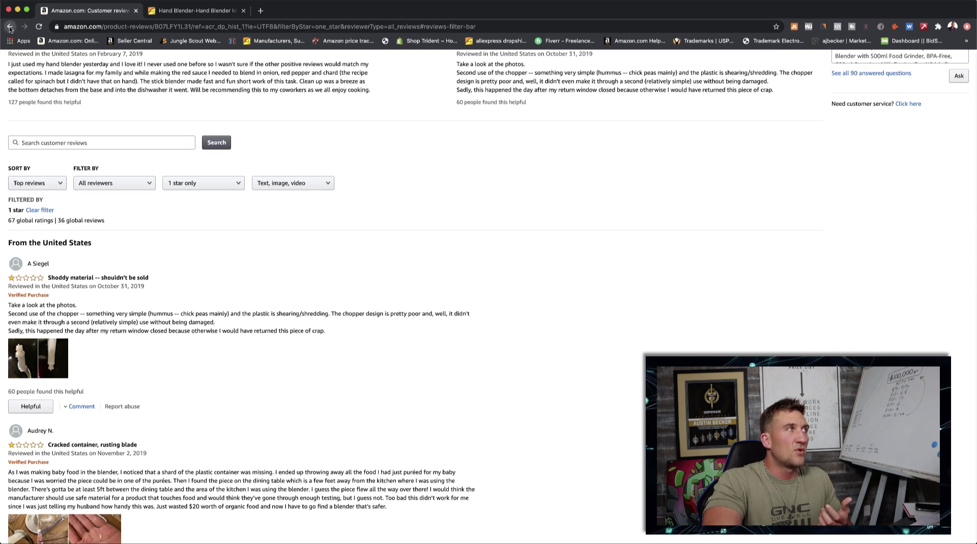
# - Go back to the Utalent blender's rating breakdown and read its 3-star customer reviews
pyautogui.click(9, 26)
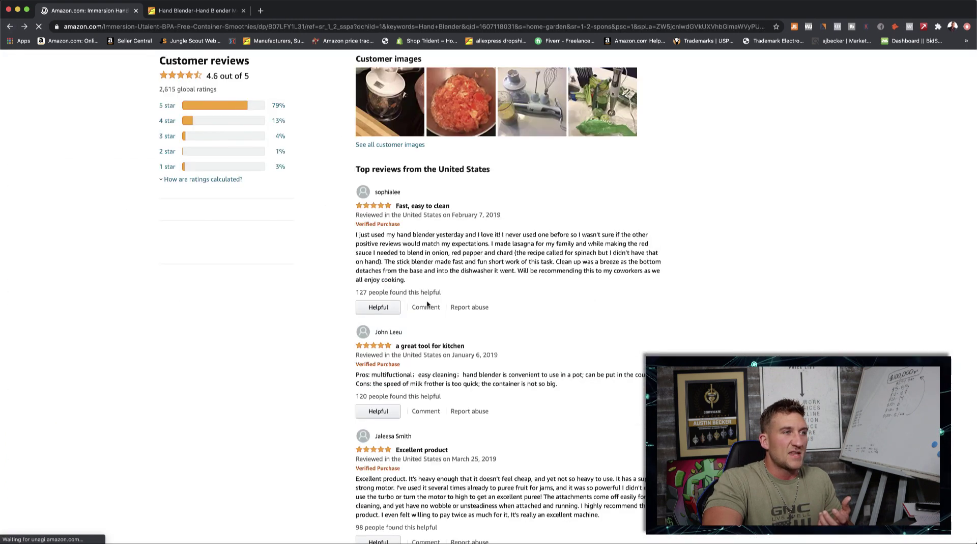
pyautogui.click(243, 188)
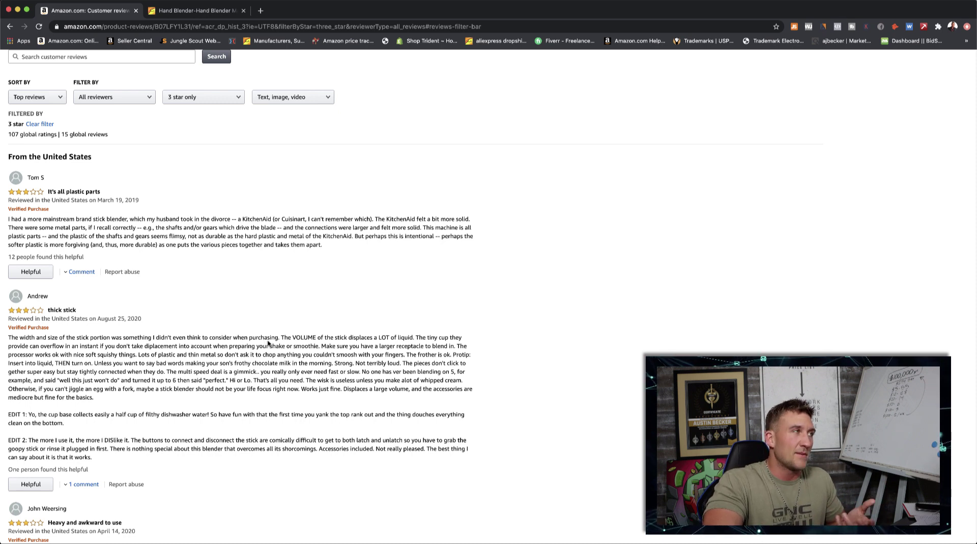
pyautogui.scroll(6, 300, 224)
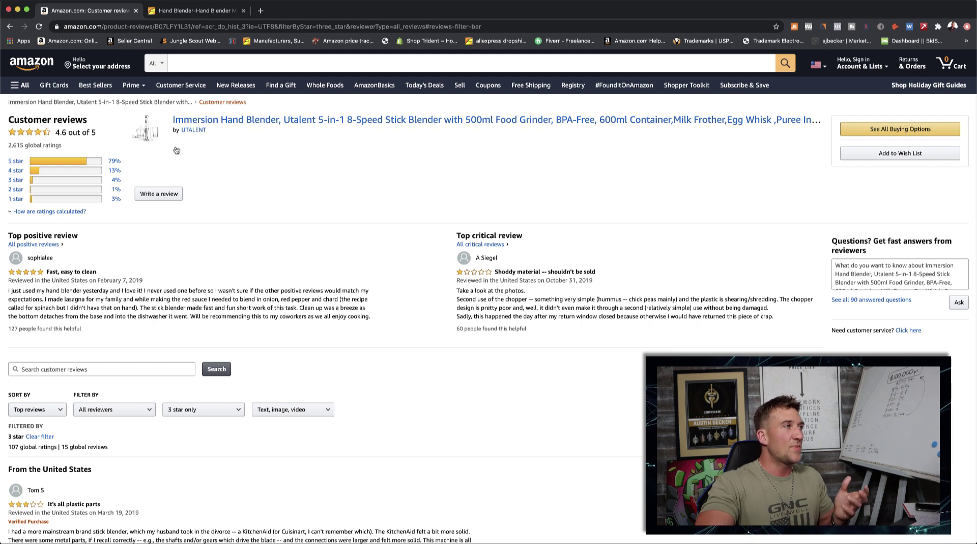
# - Open Amazon's New Releases for the Baby department and browse the ranked products
pyautogui.click(236, 85)
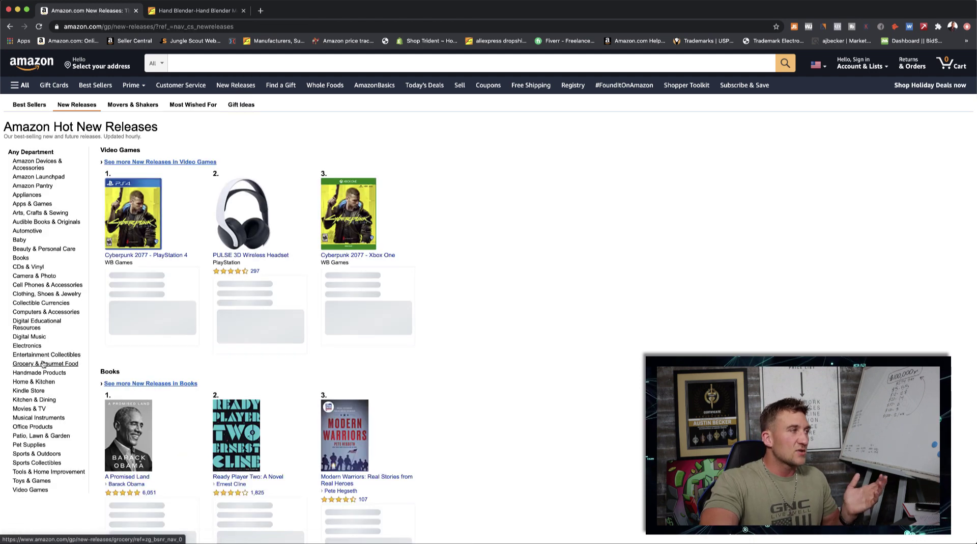
pyautogui.click(20, 239)
pyautogui.scroll(-5, 426, 355)
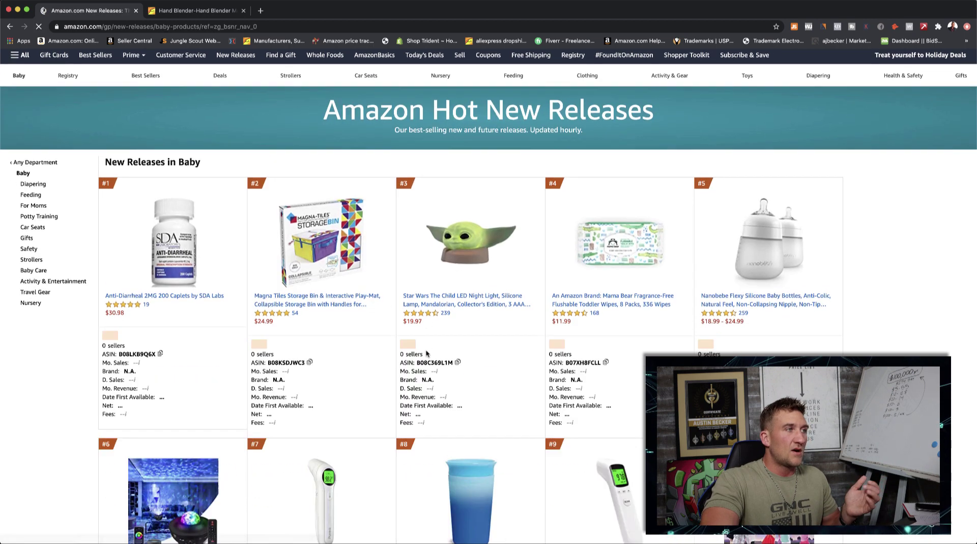
pyautogui.scroll(-5, 426, 354)
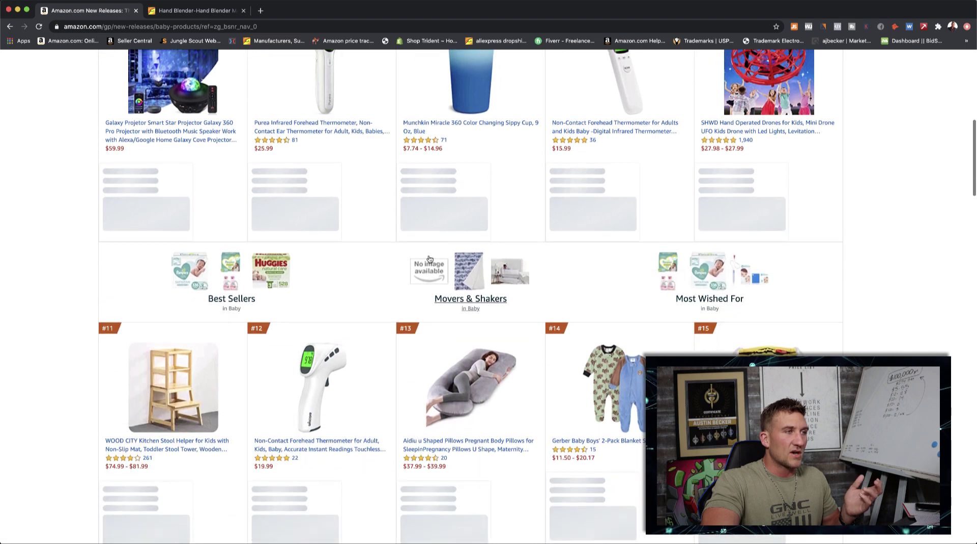
# - Switch to the Alibaba hand blender results and open the 380Ml Portable Mini Ice Fruit Hand Held Blender listing
pyautogui.click(178, 11)
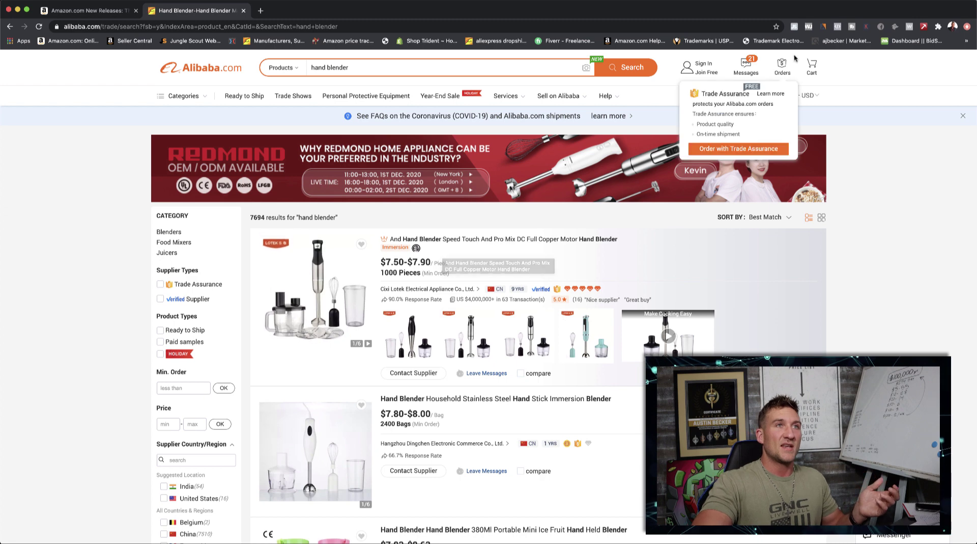
pyautogui.click(794, 27)
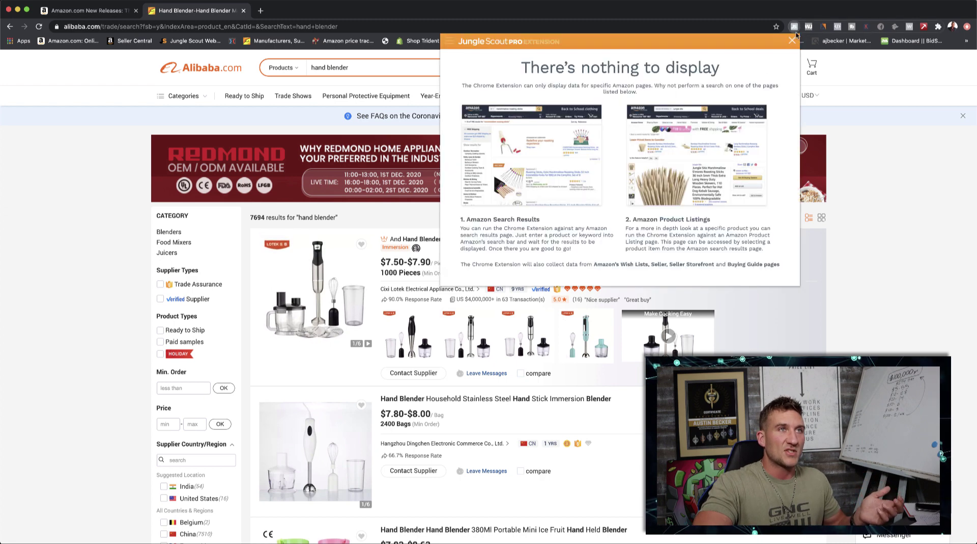
pyautogui.click(789, 42)
pyautogui.scroll(-5, 535, 302)
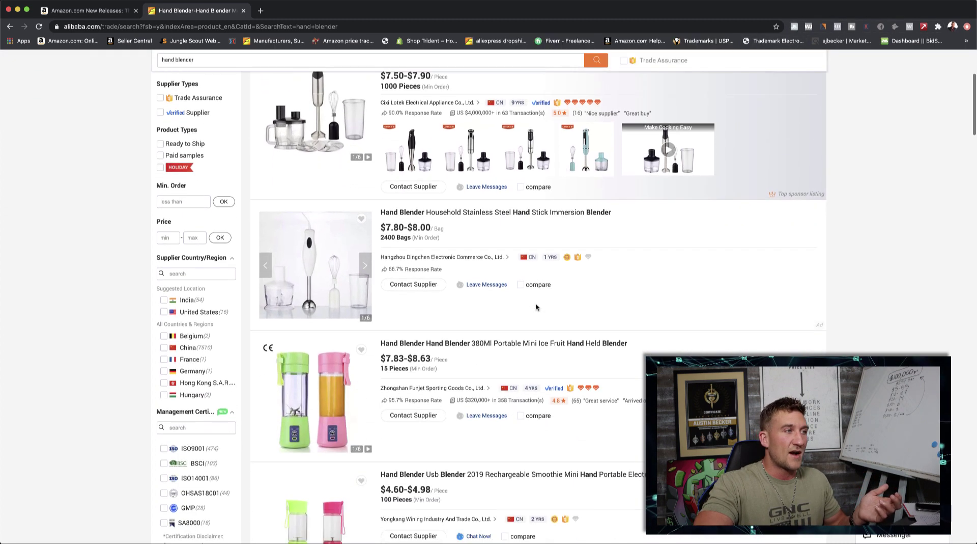
pyautogui.click(450, 295)
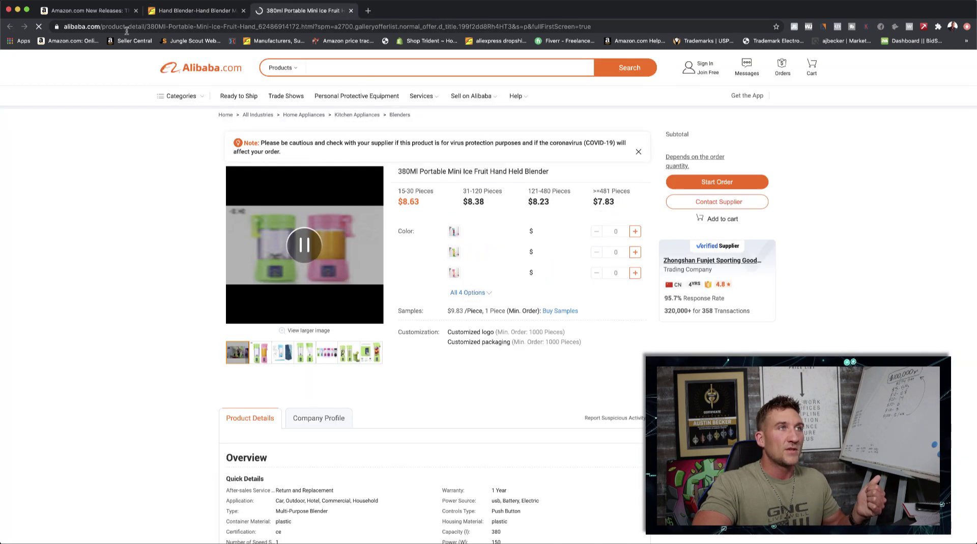
# - Return to the Amazon Baby new releases and examine the products' monthly sales, revenue, net amounts and fees
pyautogui.click(93, 14)
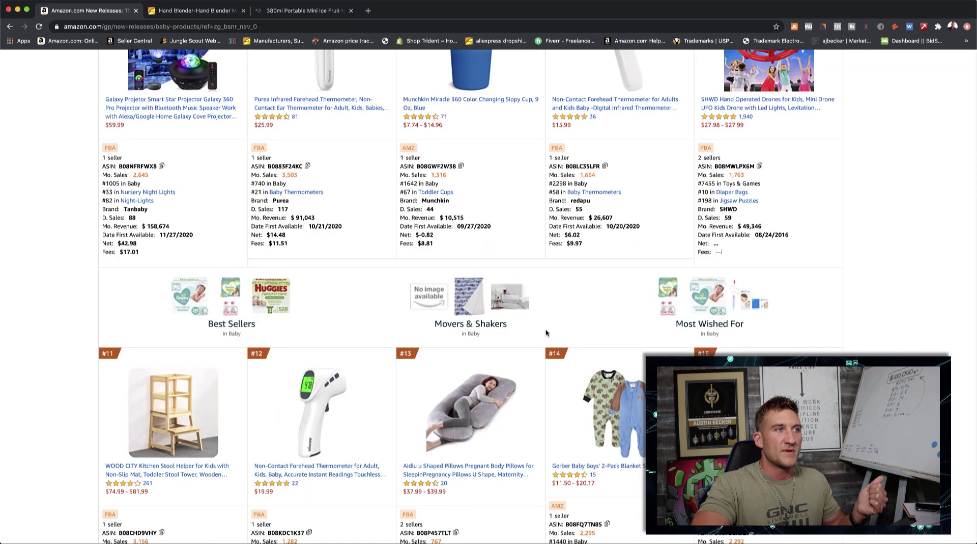
pyautogui.scroll(-2, 545, 332)
pyautogui.scroll(-5, 546, 332)
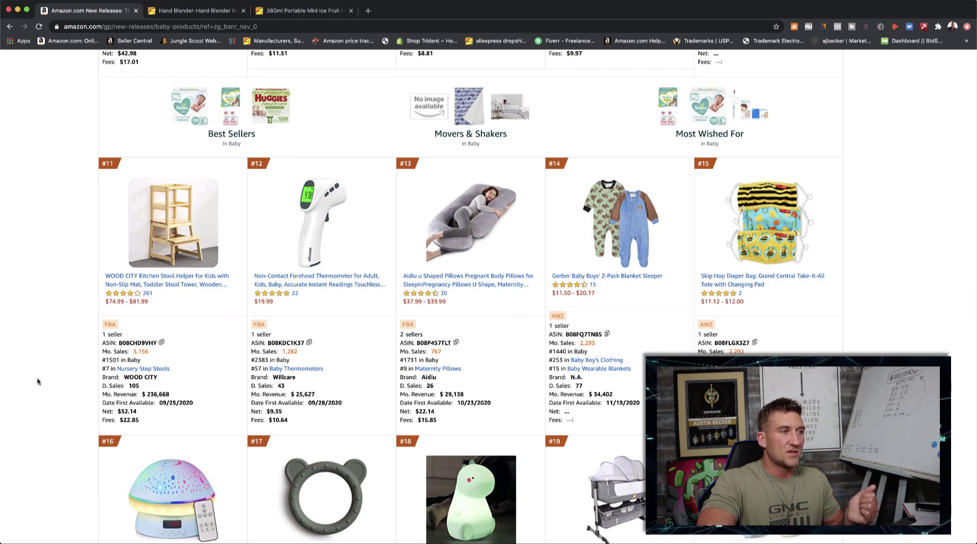
pyautogui.scroll(3, 511, 407)
pyautogui.scroll(8, 511, 408)
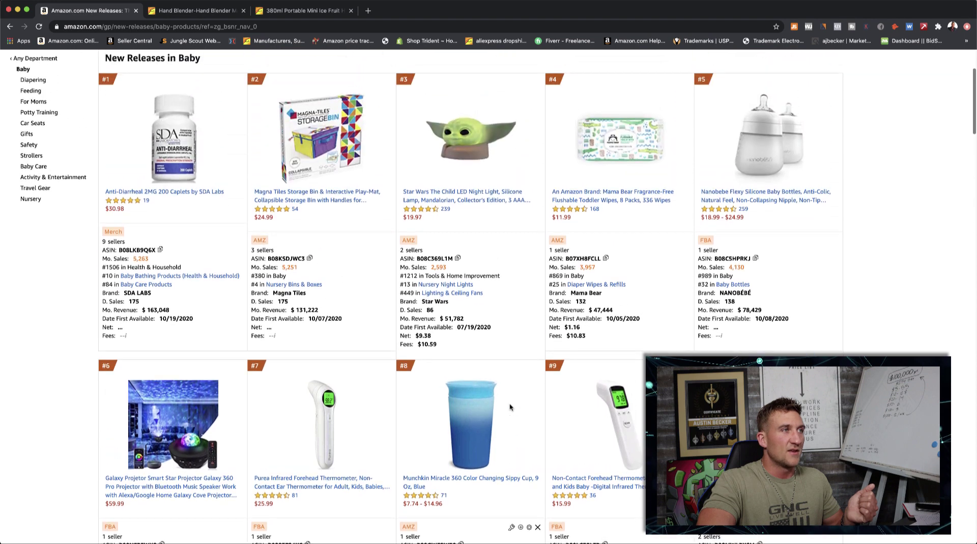